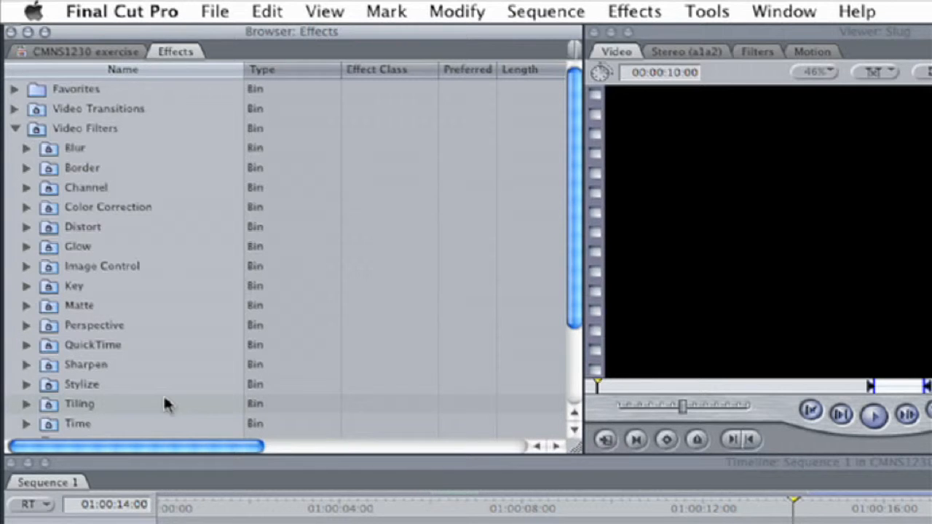
Step: Apply the Radial Blur filter from the Blur bin of Video Filters to the Sand Dunes clip in the timeline
{"action": "left_click_drag", "start_coordinate": [578, 288], "coordinate": [575, 312]}
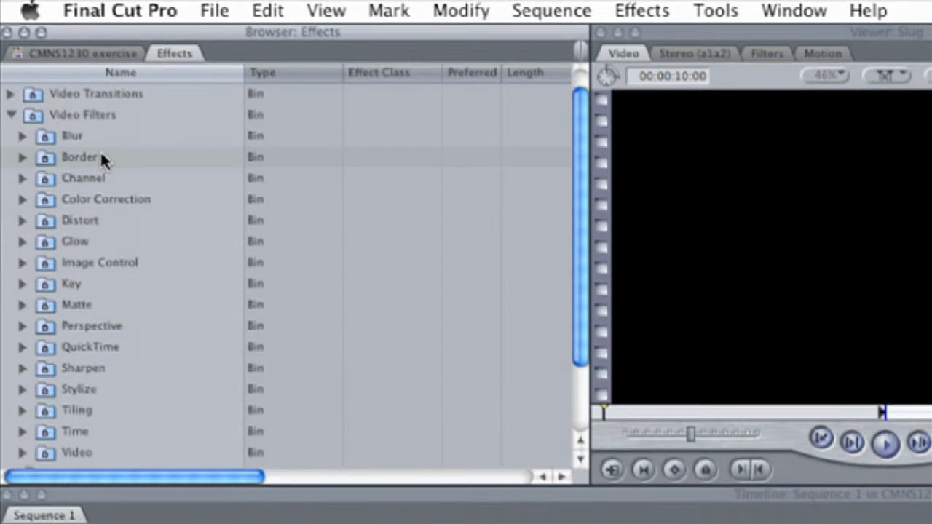
{"action": "left_click", "coordinate": [22, 137]}
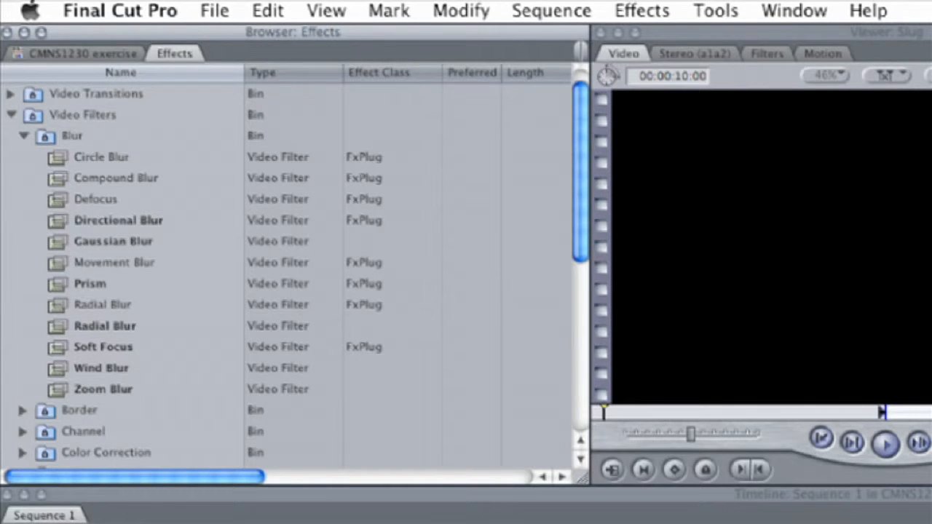
{"action": "left_click", "coordinate": [197, 518]}
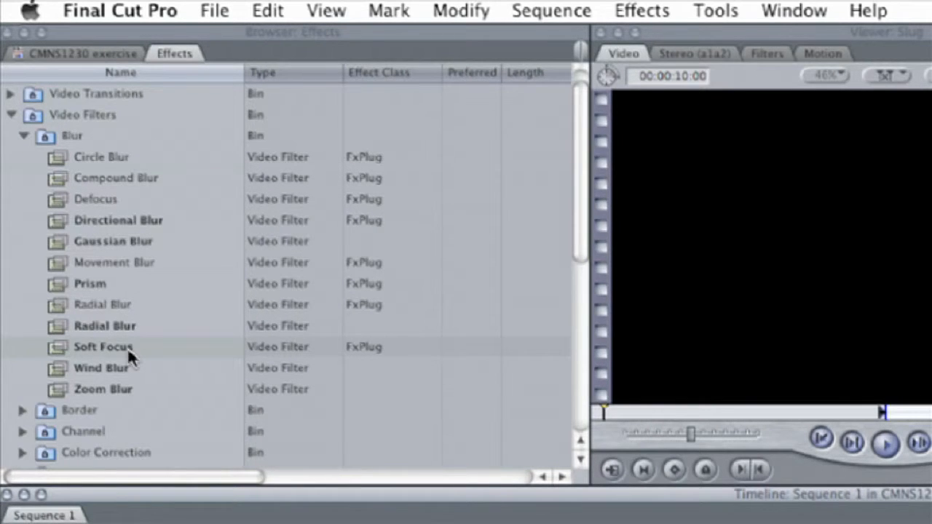
{"action": "left_click", "coordinate": [55, 326]}
{"action": "left_click_drag", "start_coordinate": [55, 326], "coordinate": [257, 523]}
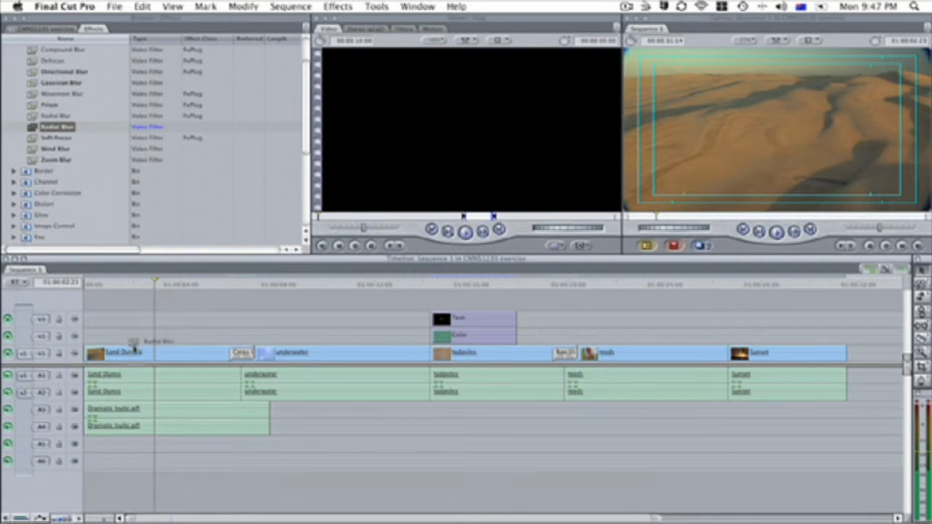
{"action": "left_click_drag", "start_coordinate": [134, 348], "coordinate": [134, 355]}
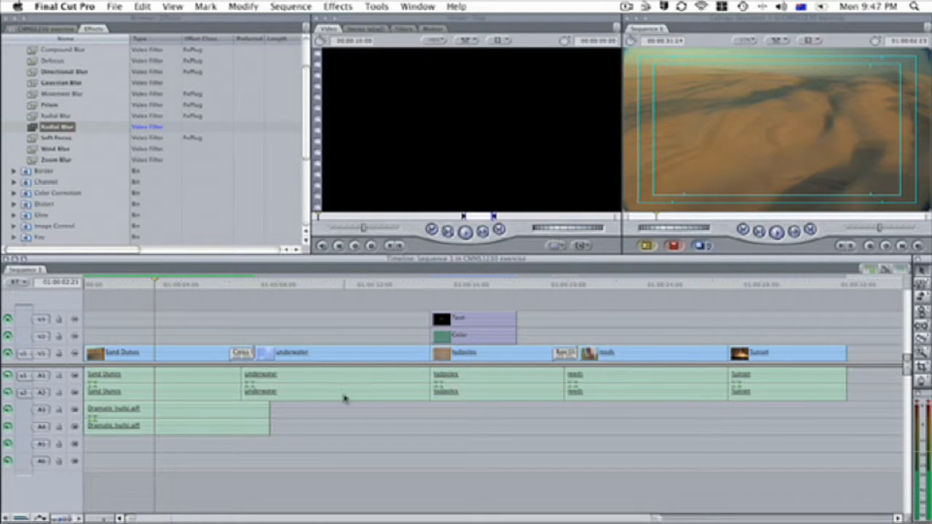
Step: Open the Sand Dunes clip's filter settings and set the Radial Blur Steps to 3
{"action": "double_click", "coordinate": [121, 355]}
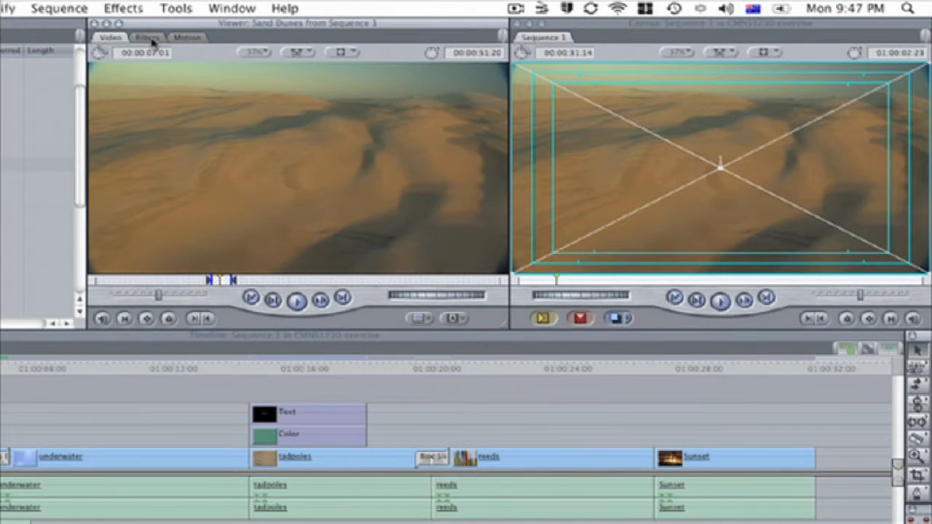
{"action": "left_click", "coordinate": [220, 34]}
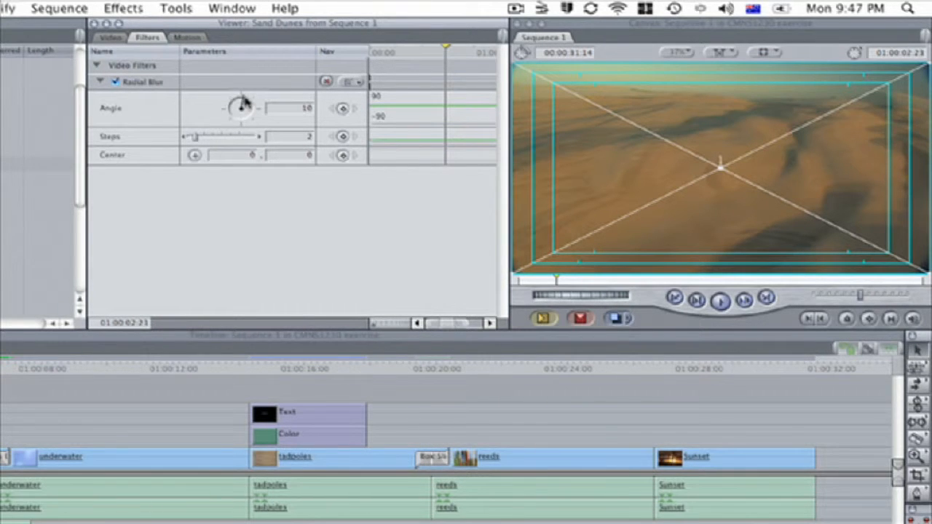
{"action": "mouse_move", "coordinate": [244, 102]}
{"action": "left_mouse_down"}
{"action": "mouse_move", "coordinate": [249, 110]}
{"action": "mouse_move", "coordinate": [240, 100]}
{"action": "left_mouse_up"}
{"action": "mouse_move", "coordinate": [201, 143]}
{"action": "left_mouse_down"}
{"action": "mouse_move", "coordinate": [225, 142]}
{"action": "mouse_move", "coordinate": [201, 143]}
{"action": "left_mouse_up"}
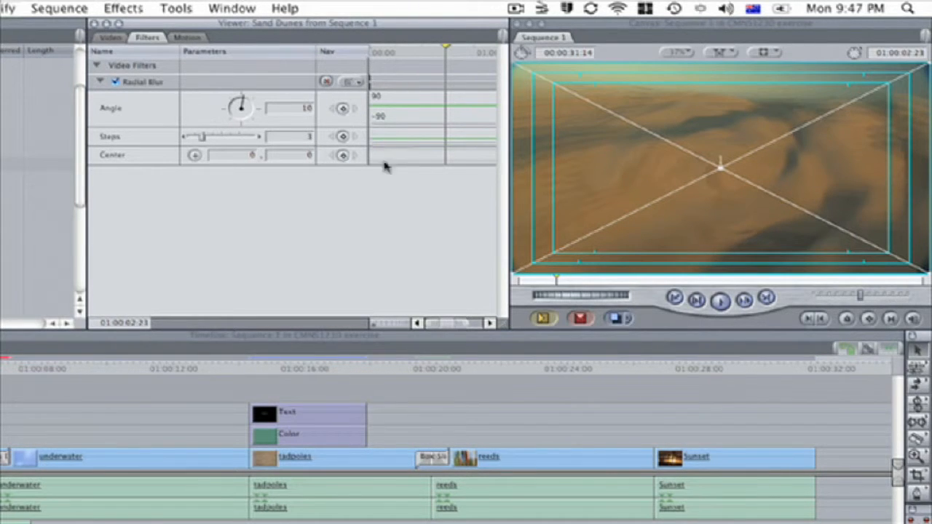
Step: Set the Radial Blur center's horizontal value to 100
{"action": "left_click", "coordinate": [254, 155]}
{"action": "type", "text": "100"}
{"action": "key", "text": "Return"}
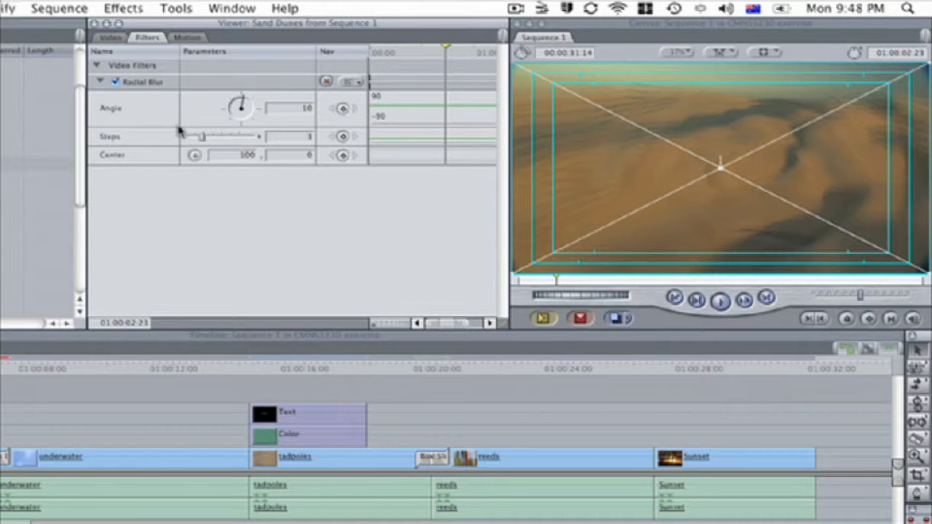
Step: Toggle the Radial Blur filter off and on to compare the clip with and without it
{"action": "left_click", "coordinate": [115, 83]}
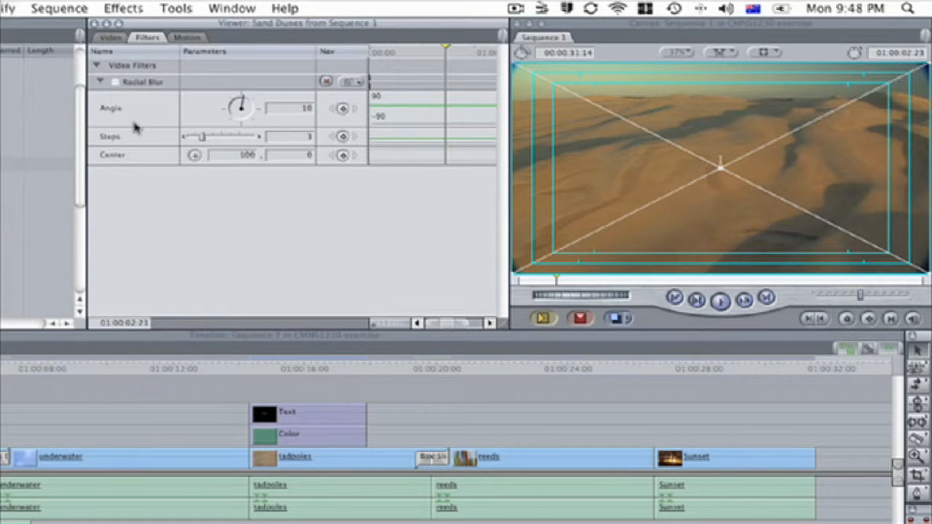
{"action": "left_click", "coordinate": [115, 82]}
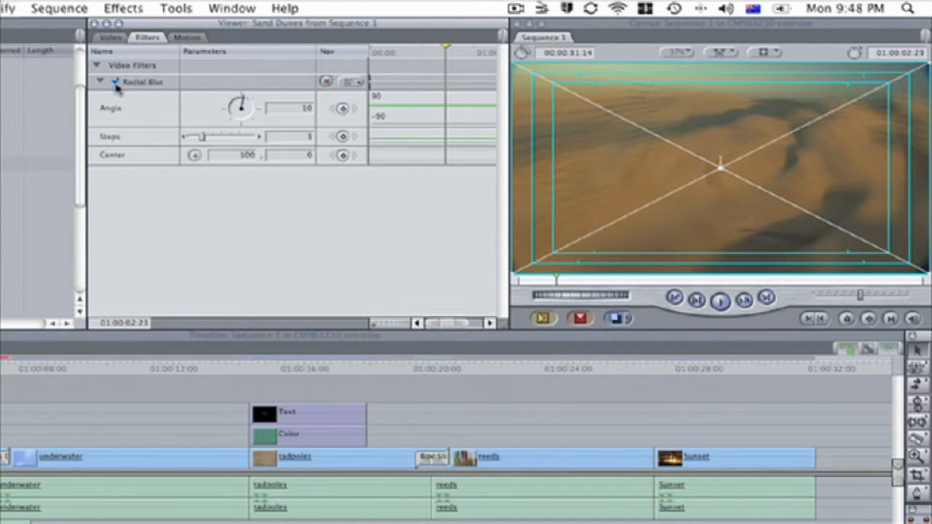
{"action": "left_click", "coordinate": [115, 82]}
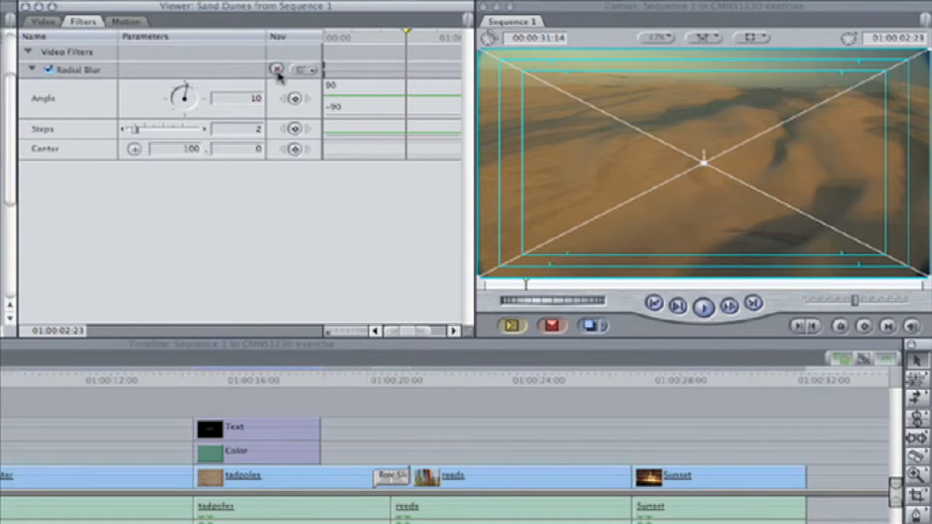
Step: Reset the Radial Blur parameters and switch the filter off, collapsing its controls
{"action": "left_click", "coordinate": [277, 71]}
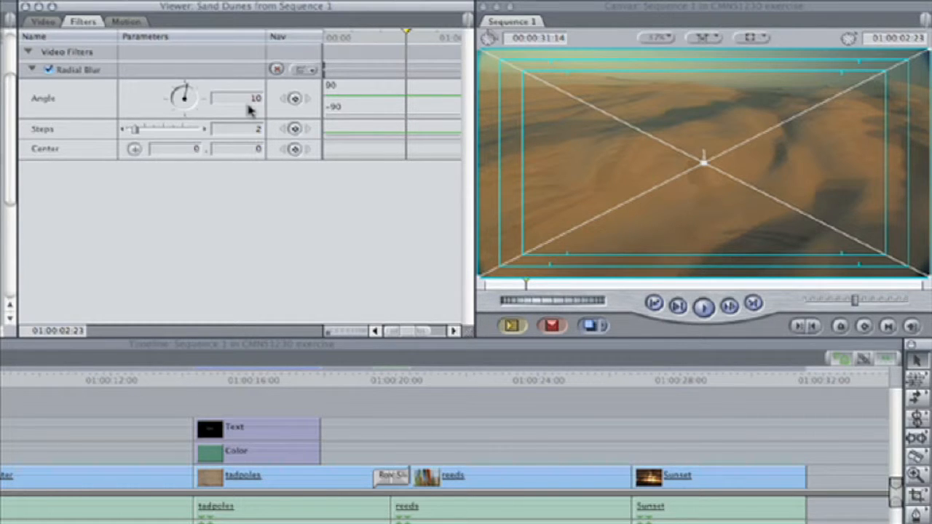
{"action": "left_click", "coordinate": [49, 70]}
{"action": "left_click", "coordinate": [31, 71]}
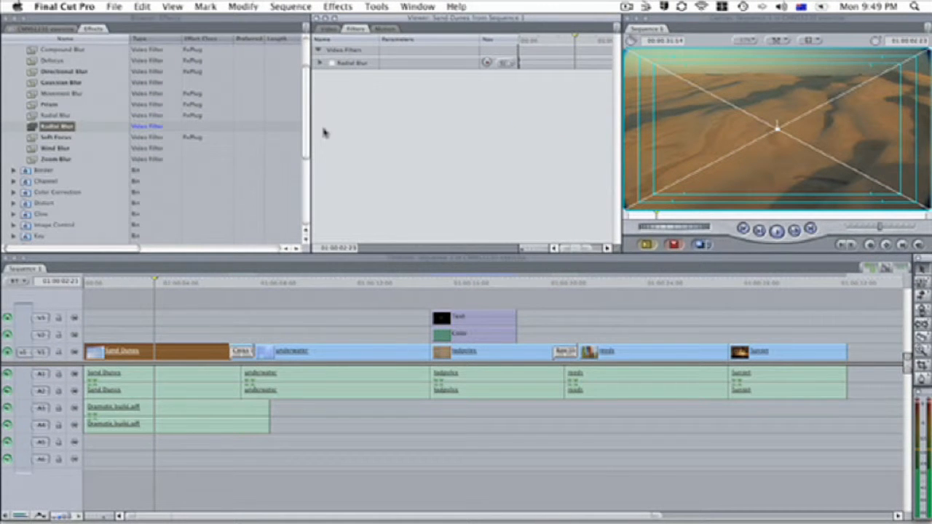
Step: Apply the Color Balance filter from the Image Control bin to the Sand Dunes clip
{"action": "scroll", "coordinate": [115, 161], "scroll_direction": "up", "scroll_amount": 3}
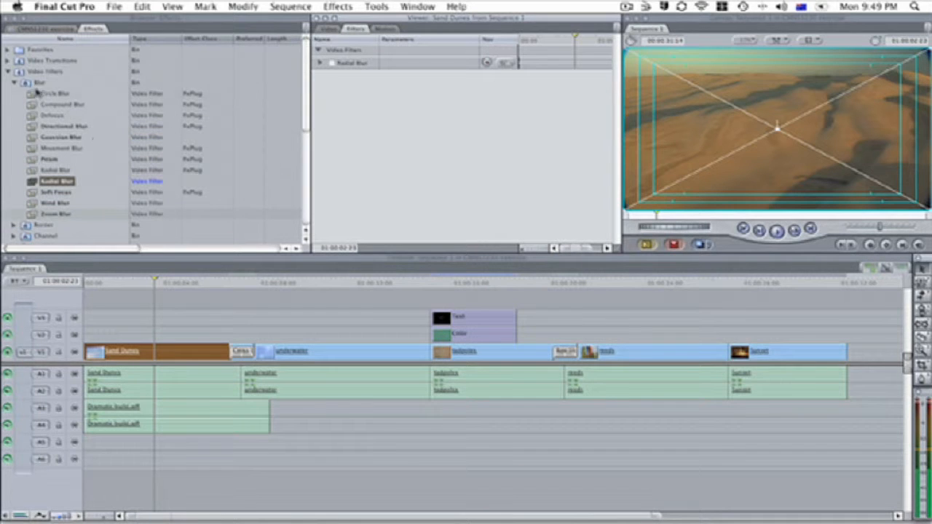
{"action": "left_click", "coordinate": [14, 82]}
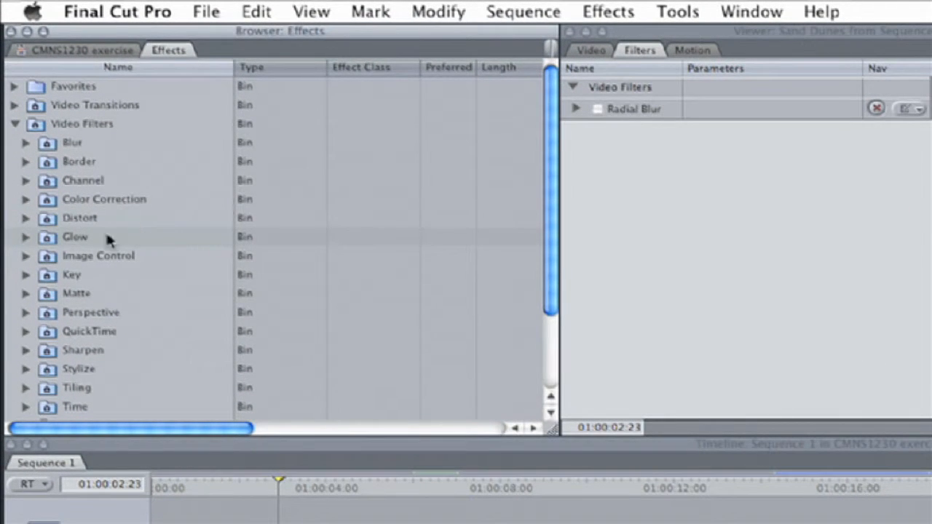
{"action": "left_click", "coordinate": [26, 256]}
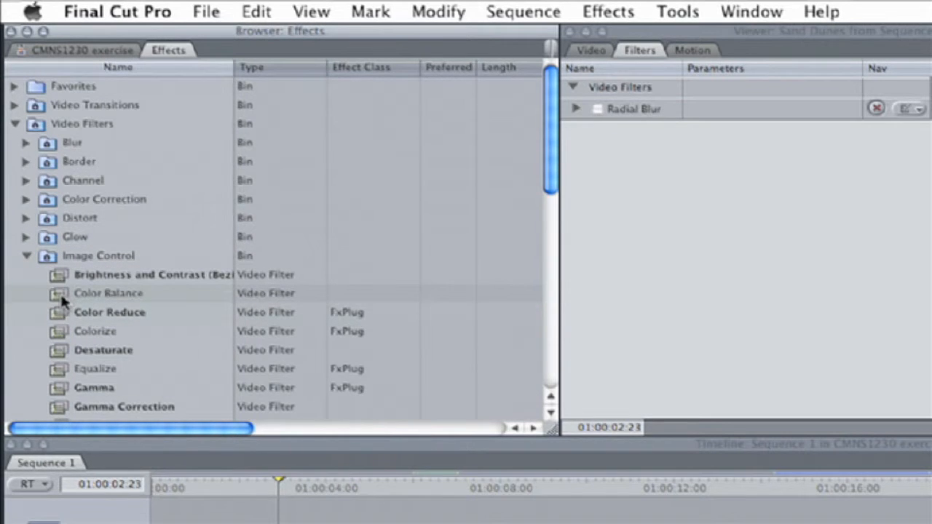
{"action": "left_click_drag", "start_coordinate": [61, 297], "coordinate": [125, 354]}
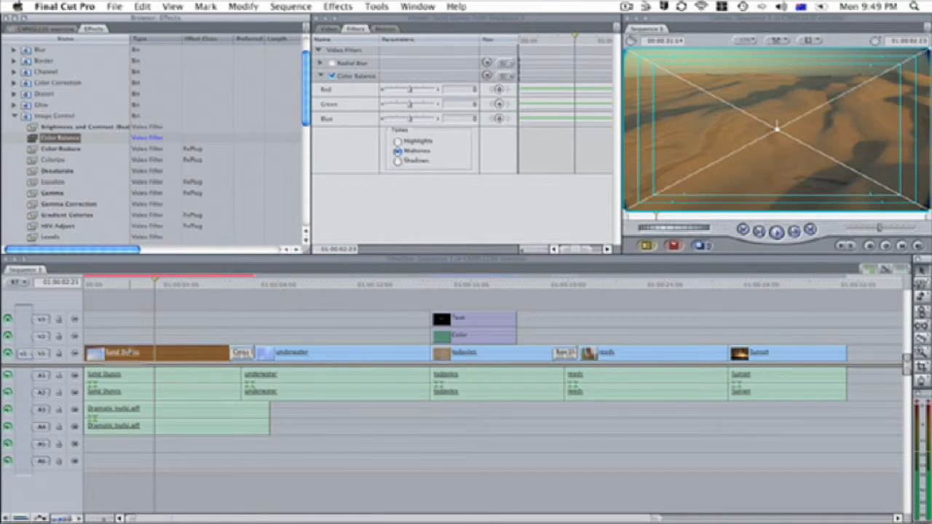
Step: Try different Red, Green and Blue settings in the Sand Dunes clip's Color Balance filter
{"action": "double_click", "coordinate": [183, 357]}
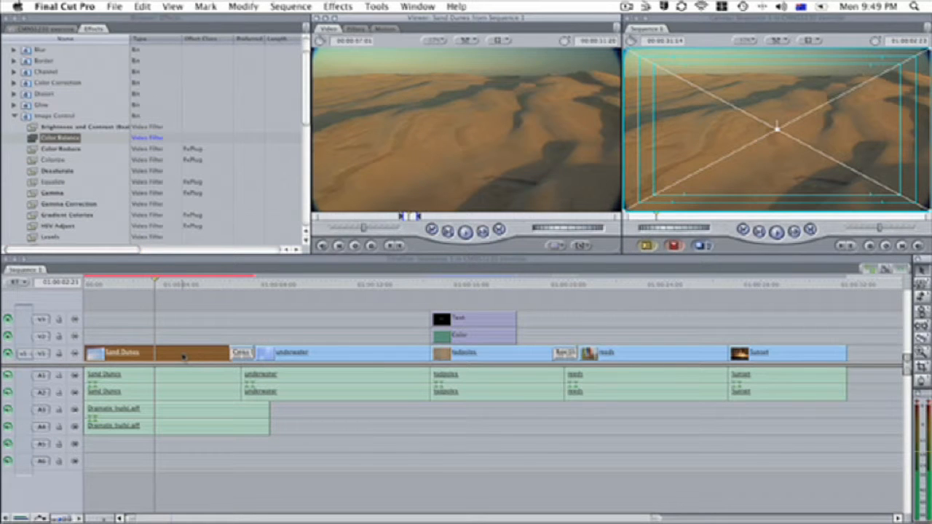
{"action": "left_click", "coordinate": [362, 31]}
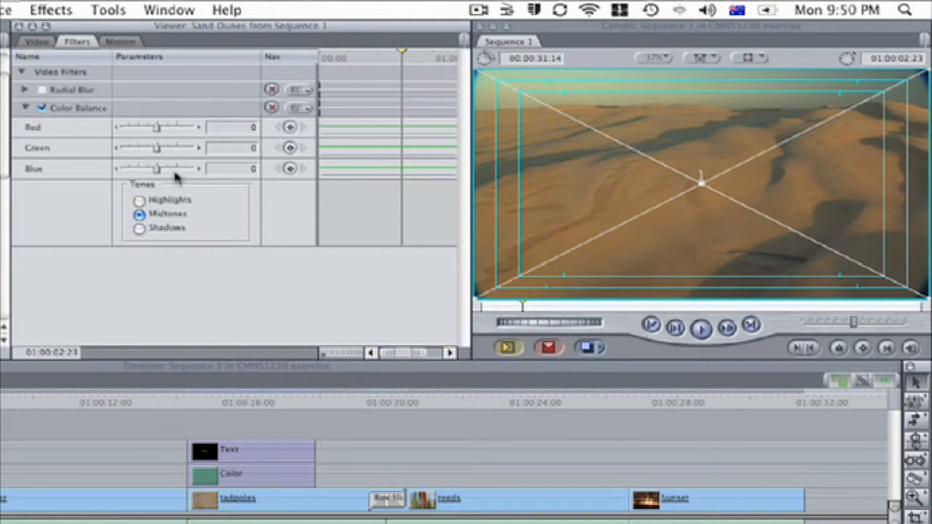
{"action": "left_click_drag", "start_coordinate": [159, 131], "coordinate": [182, 170]}
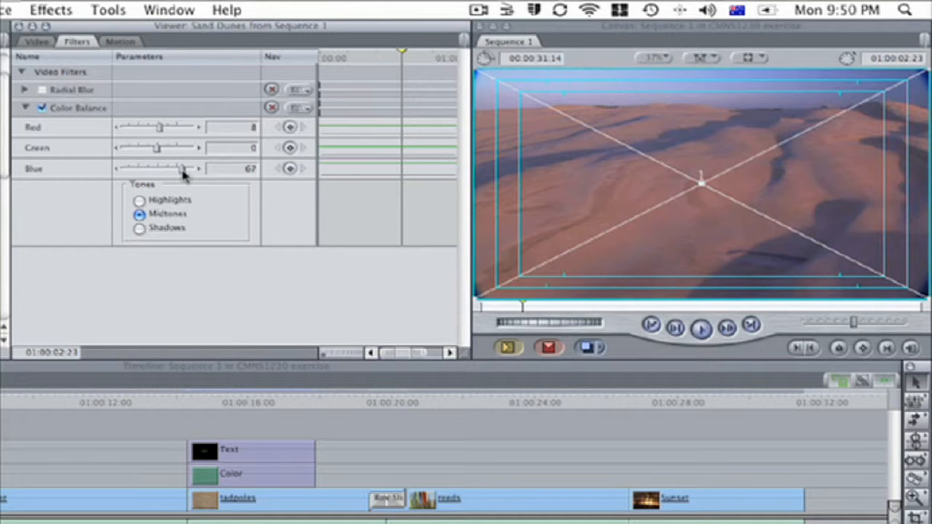
{"action": "left_click_drag", "start_coordinate": [152, 149], "coordinate": [118, 150]}
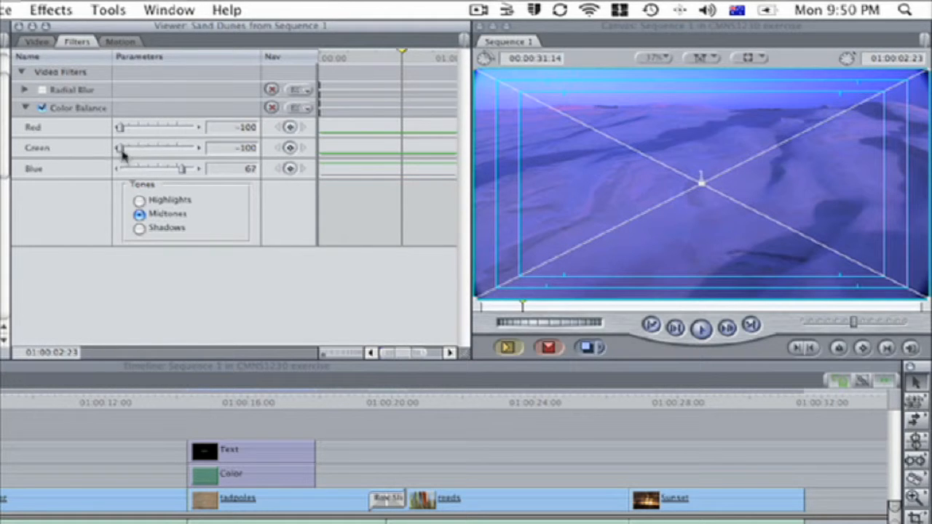
{"action": "left_click_drag", "start_coordinate": [182, 169], "coordinate": [157, 157]}
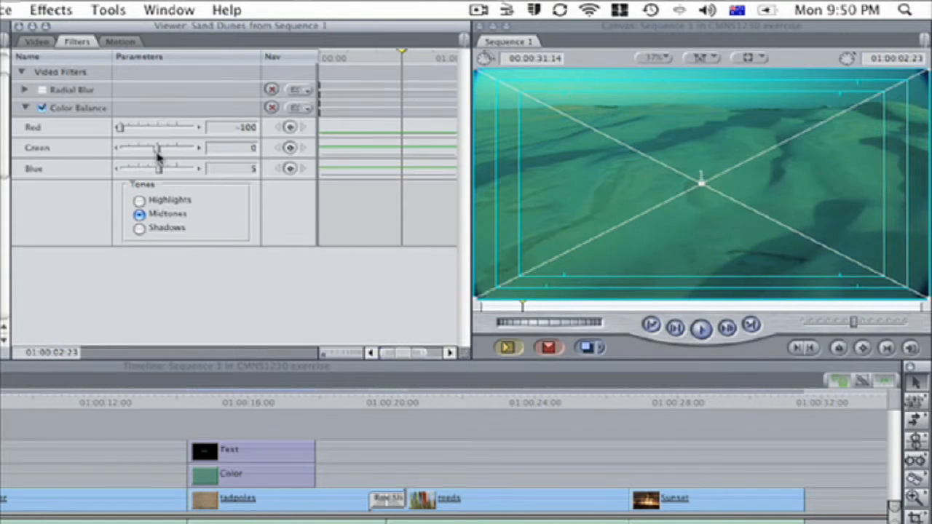
{"action": "left_click_drag", "start_coordinate": [127, 130], "coordinate": [156, 129]}
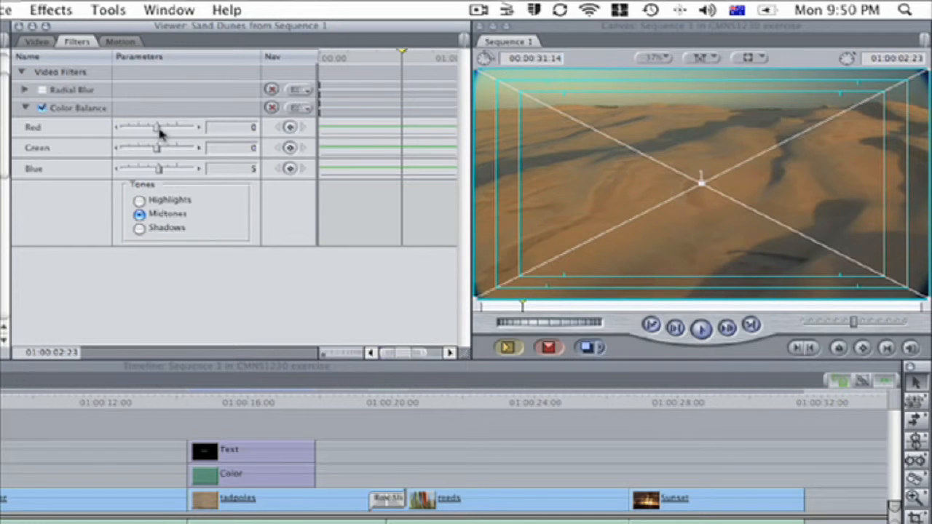
{"action": "left_click_drag", "start_coordinate": [159, 173], "coordinate": [207, 175]}
{"action": "left_click_drag", "start_coordinate": [157, 148], "coordinate": [138, 129]}
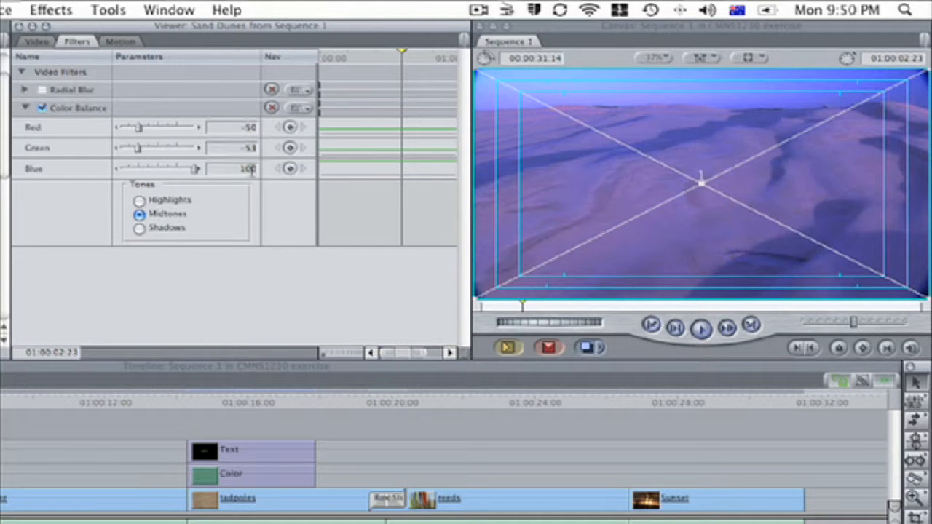
Step: Reset the Color Balance filter, re-enable it, and set its Blue value to 59
{"action": "left_click", "coordinate": [272, 109]}
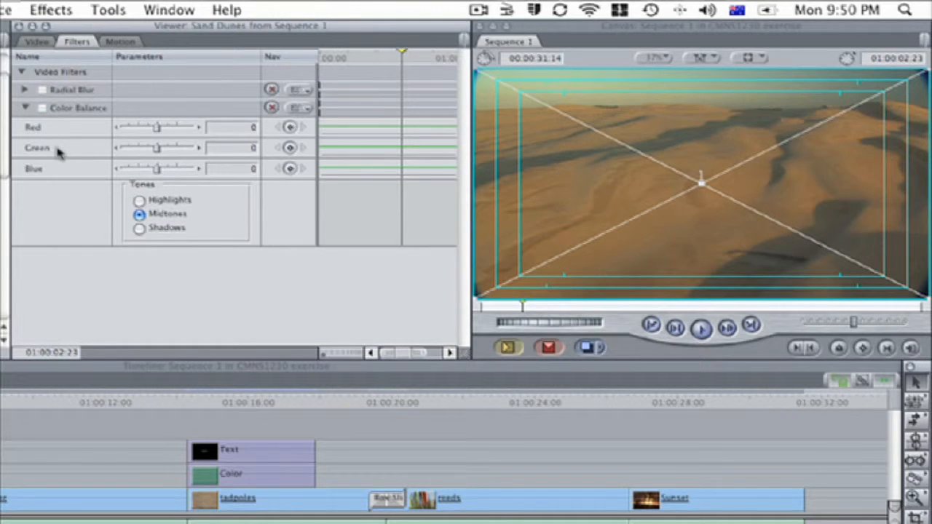
{"action": "left_click", "coordinate": [41, 108]}
{"action": "left_click_drag", "start_coordinate": [156, 169], "coordinate": [180, 173]}
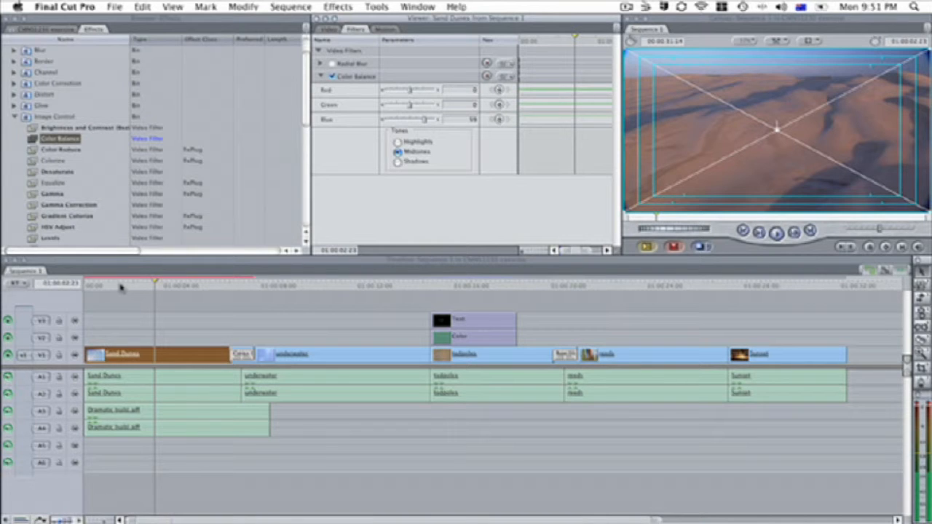
Step: Play back the sequence from several points to review the filtered Sand Dunes clip
{"action": "left_click", "coordinate": [460, 286]}
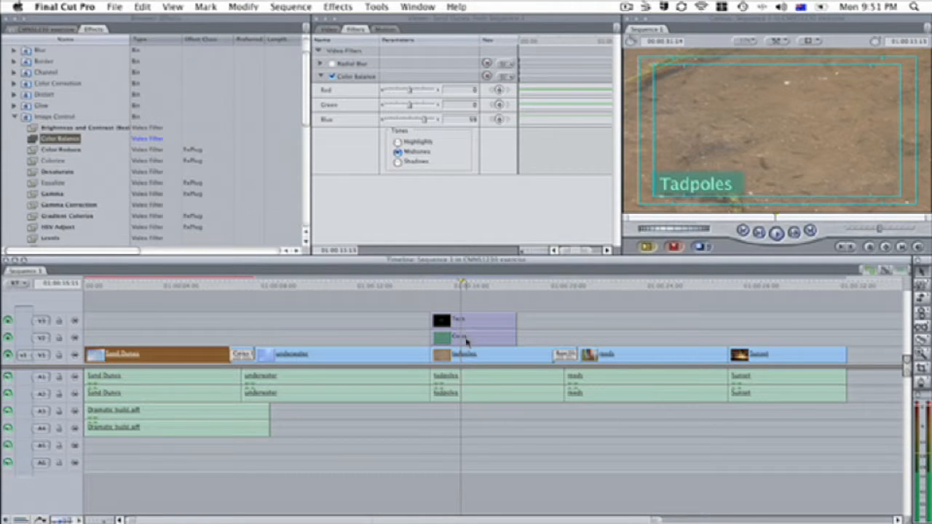
{"action": "left_click", "coordinate": [450, 285]}
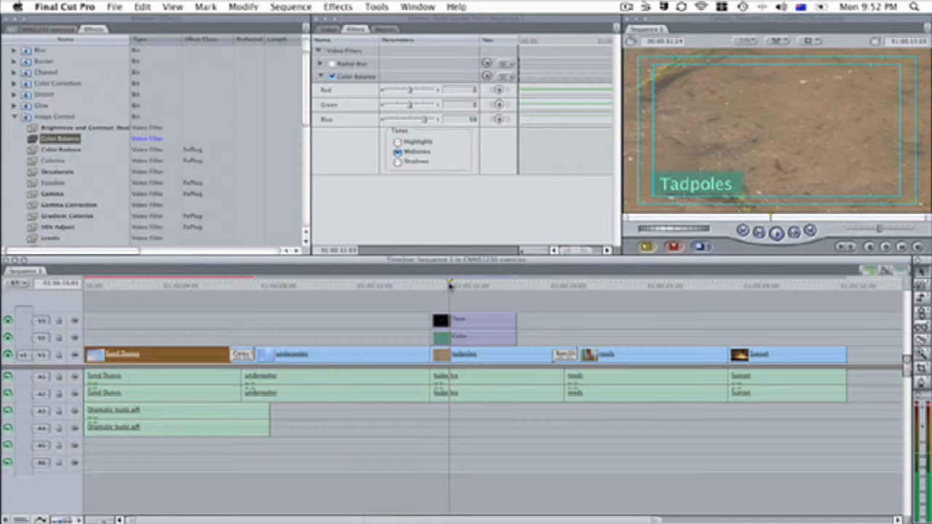
{"action": "key", "text": "space"}
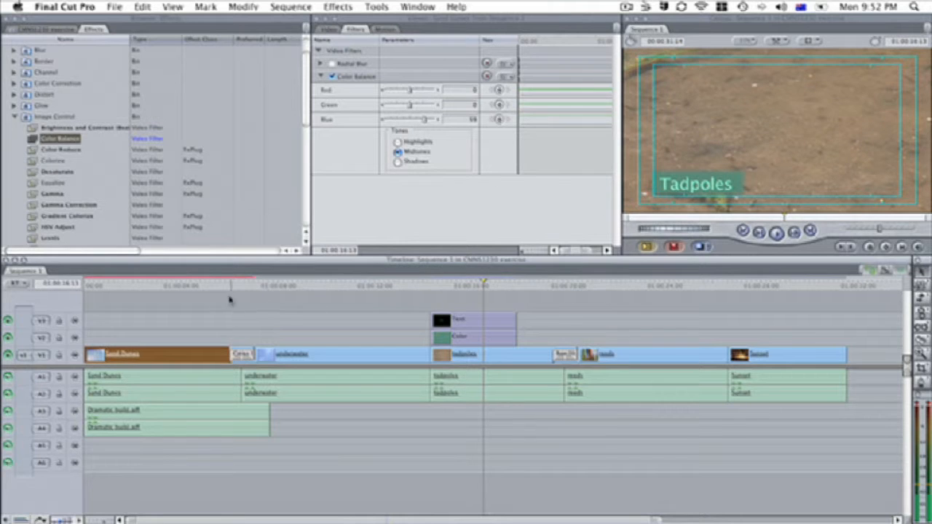
{"action": "left_click", "coordinate": [174, 287]}
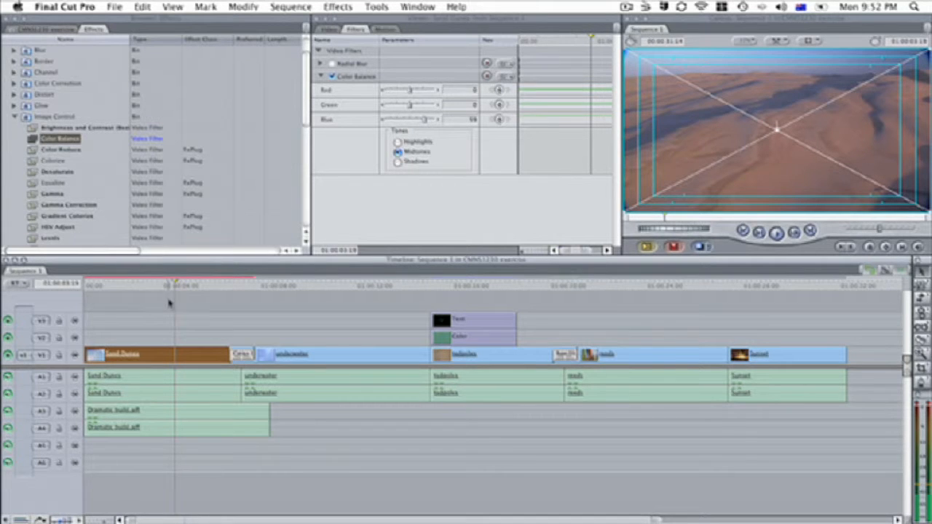
{"action": "left_click_drag", "start_coordinate": [179, 286], "coordinate": [146, 286]}
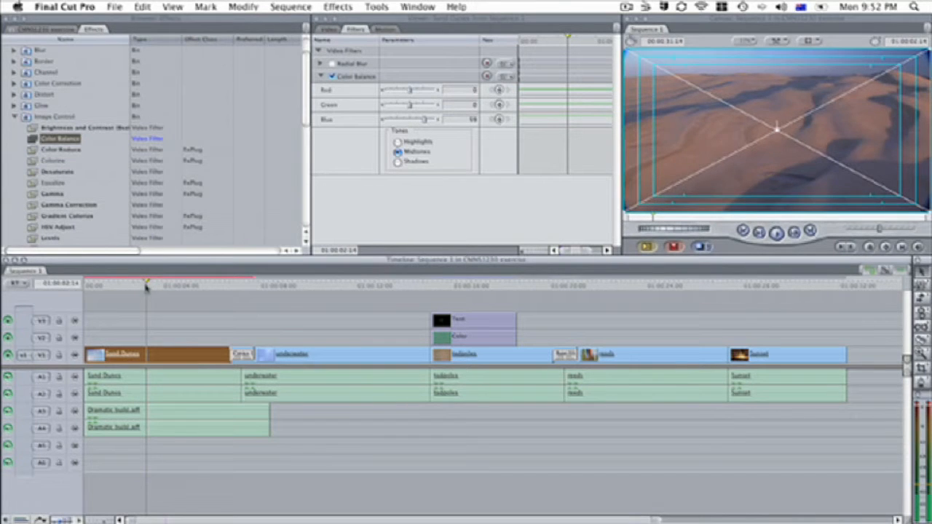
{"action": "key", "text": "space"}
{"action": "key", "text": "space"}
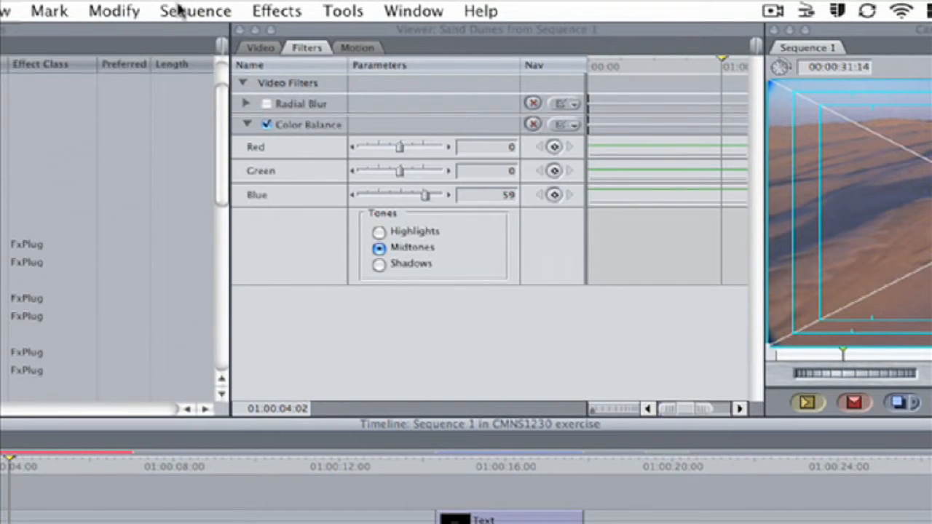
Step: Render all of the sequence, both video and audio
{"action": "left_click", "coordinate": [178, 11]}
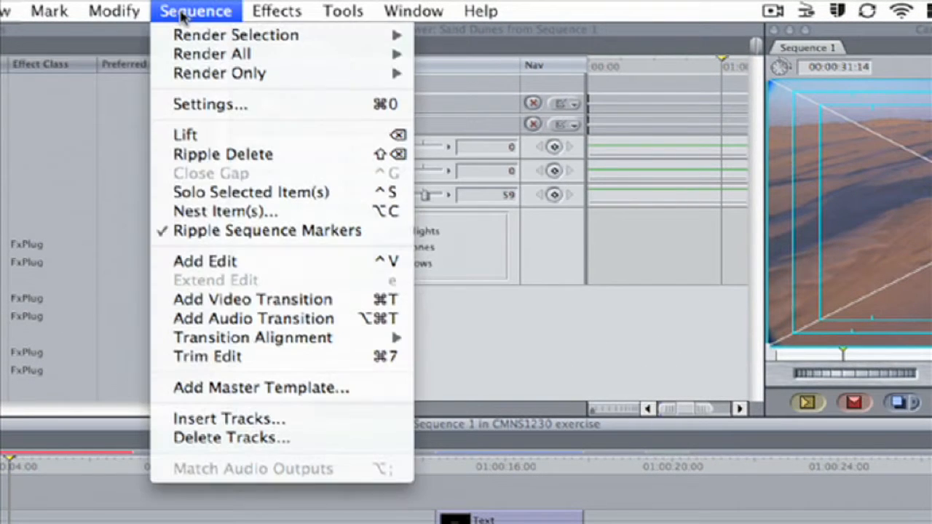
{"action": "mouse_move", "coordinate": [223, 61]}
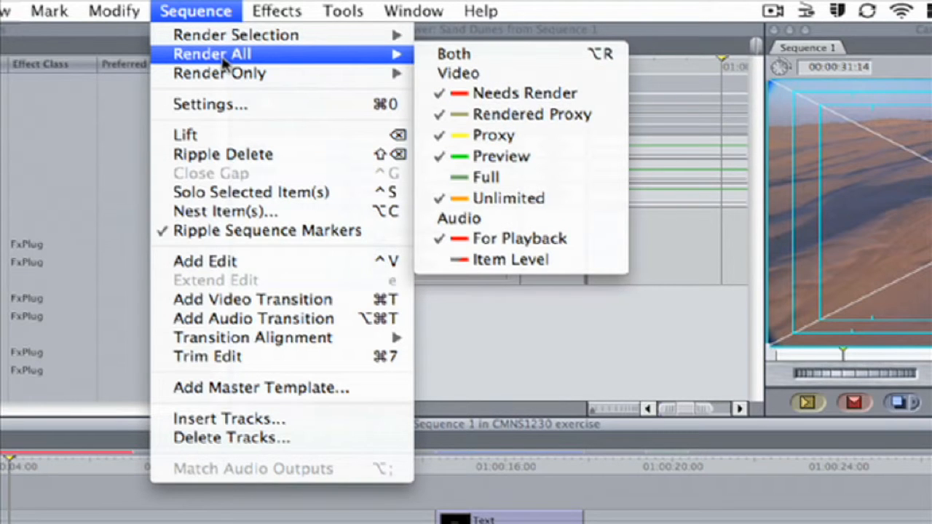
{"action": "left_click", "coordinate": [458, 62]}
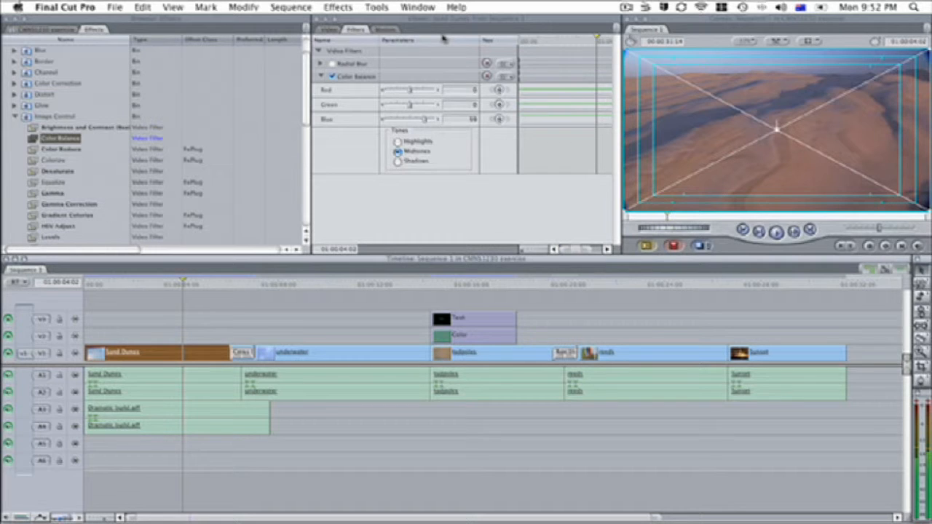
Step: Play back the sequence from near the start to review the Color Balance on the Sand Dunes clip
{"action": "left_click", "coordinate": [146, 286]}
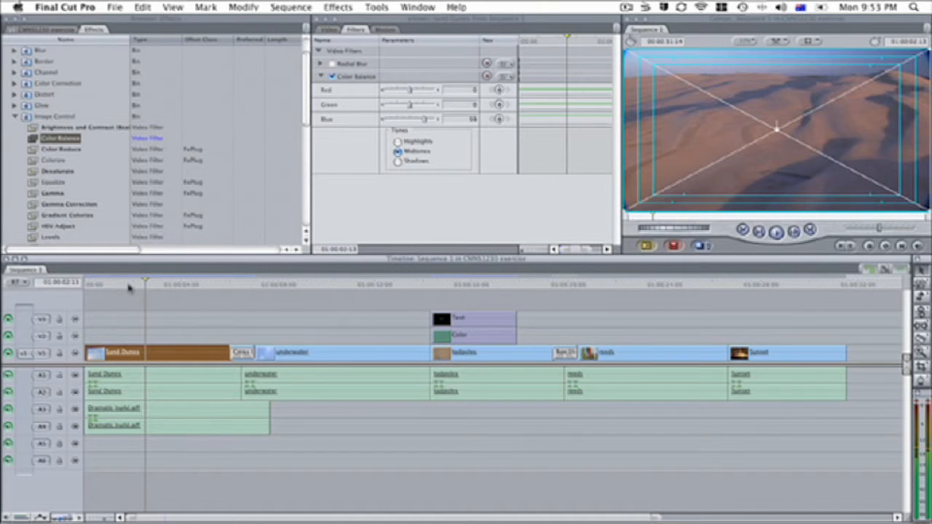
{"action": "left_click", "coordinate": [129, 286]}
{"action": "key", "text": "space"}
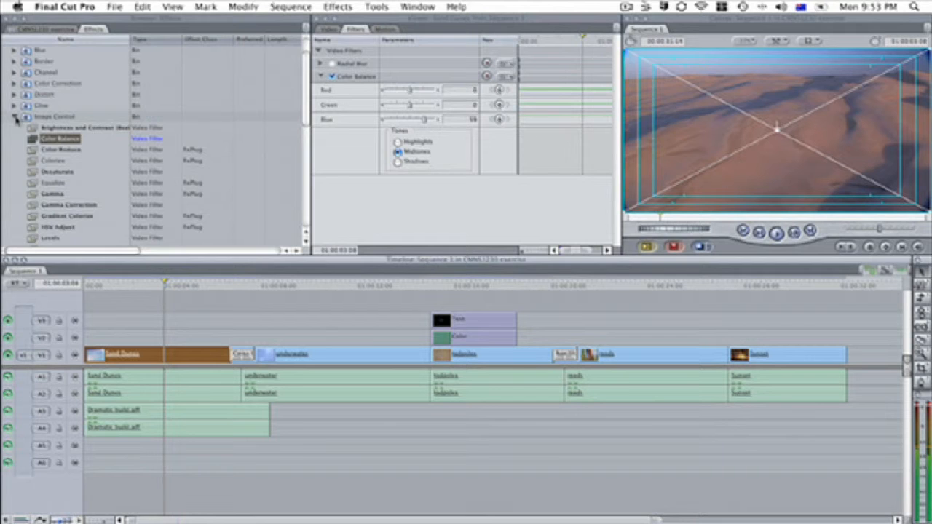
Step: Apply the Final Cut Pro Reverberation audio filter to the underwater clip's audio and open its filter settings
{"action": "left_click", "coordinate": [15, 118]}
{"action": "scroll", "coordinate": [36, 138], "scroll_direction": "up", "scroll_amount": 3}
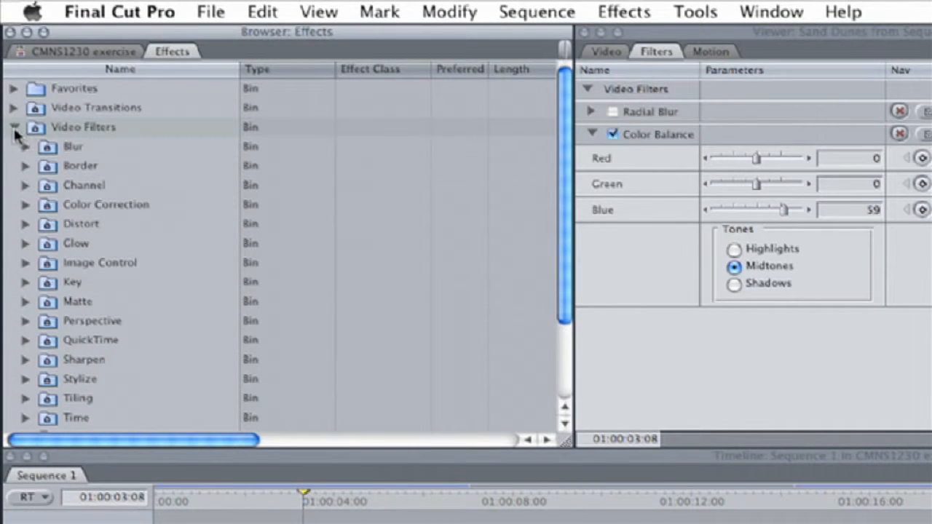
{"action": "left_click", "coordinate": [14, 127]}
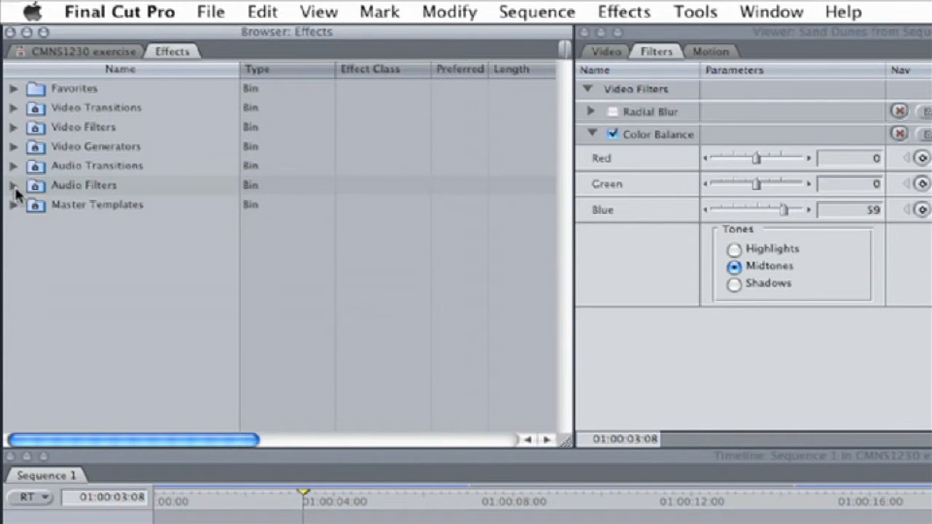
{"action": "left_click", "coordinate": [14, 186]}
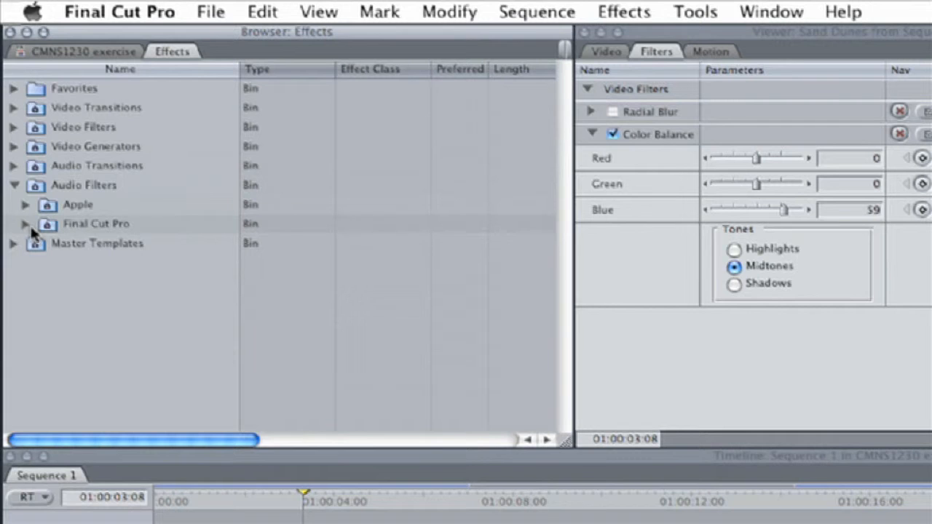
{"action": "left_click", "coordinate": [25, 225]}
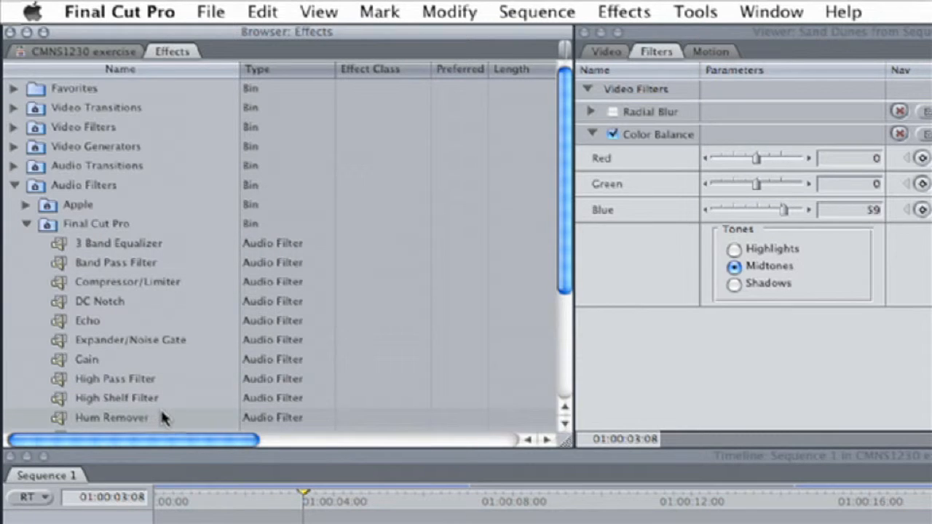
{"action": "scroll", "coordinate": [163, 407], "scroll_direction": "down", "scroll_amount": 3}
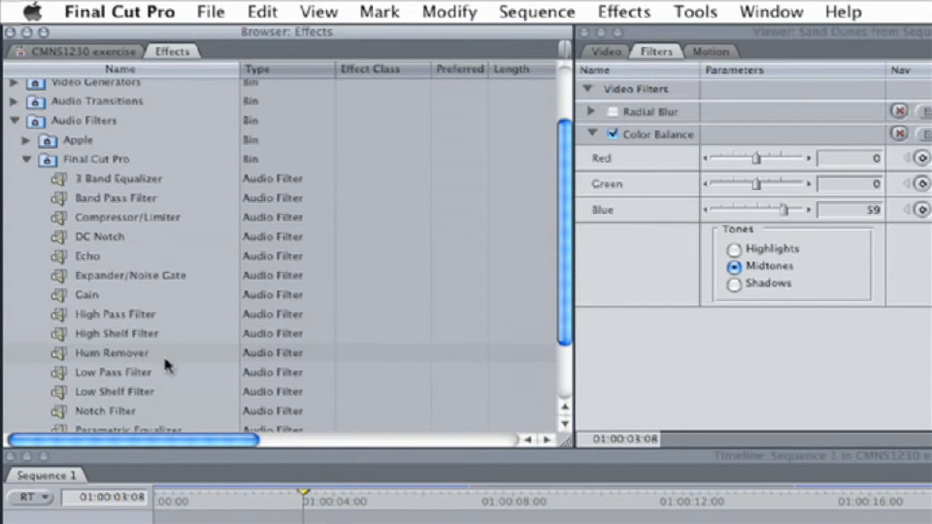
{"action": "scroll", "coordinate": [170, 360], "scroll_direction": "down", "scroll_amount": 3}
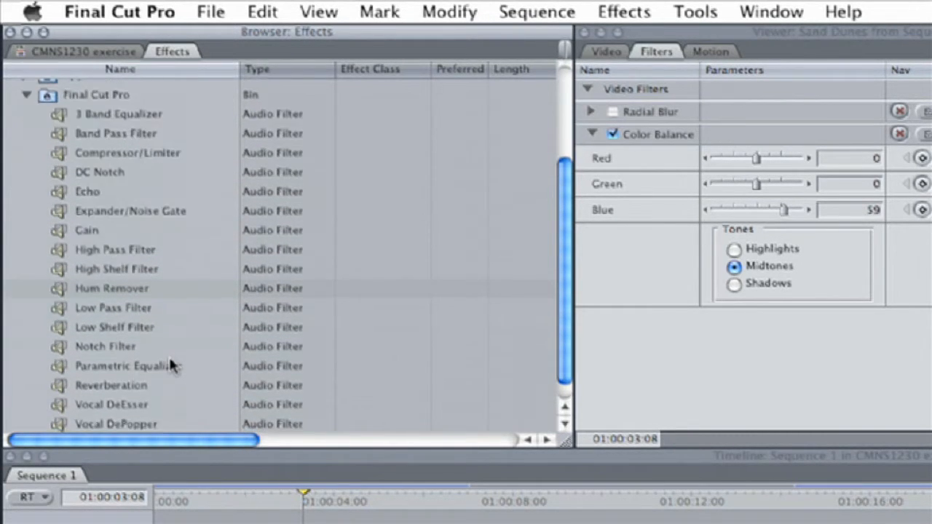
{"action": "scroll", "coordinate": [169, 361], "scroll_direction": "down", "scroll_amount": 1}
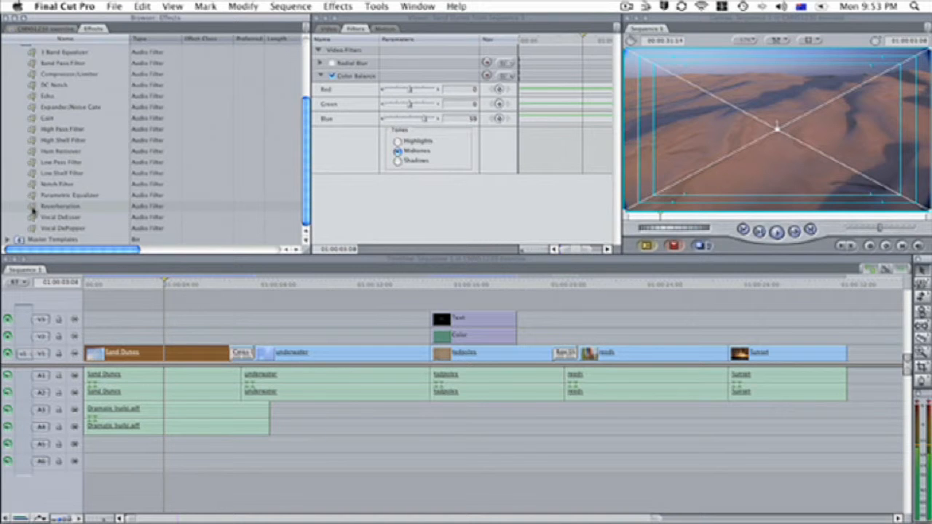
{"action": "left_click", "coordinate": [32, 208]}
{"action": "left_click_drag", "start_coordinate": [32, 208], "coordinate": [259, 381]}
{"action": "double_click", "coordinate": [259, 381]}
{"action": "left_click", "coordinate": [321, 381]}
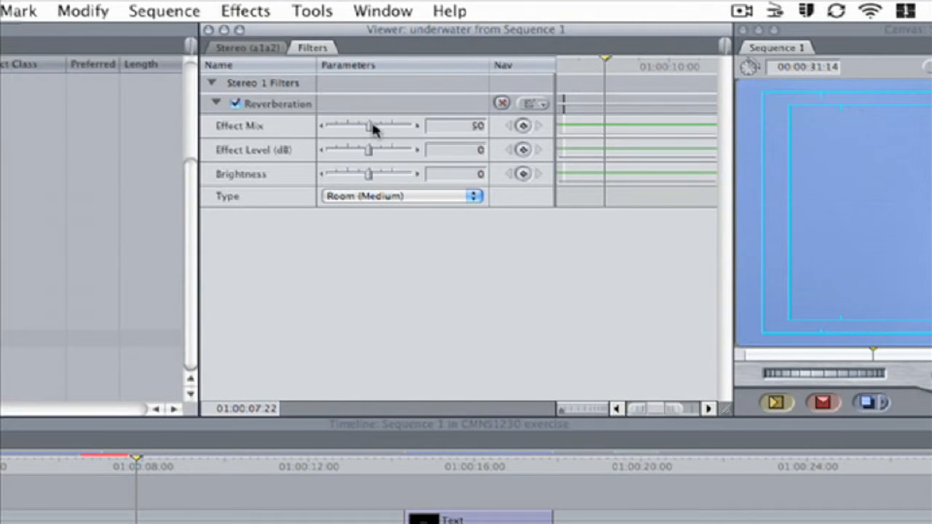
Step: Set the Reverberation Effect Mix to 64, Brightness to 41, and Type to Tunnel
{"action": "left_click_drag", "start_coordinate": [372, 128], "coordinate": [381, 128]}
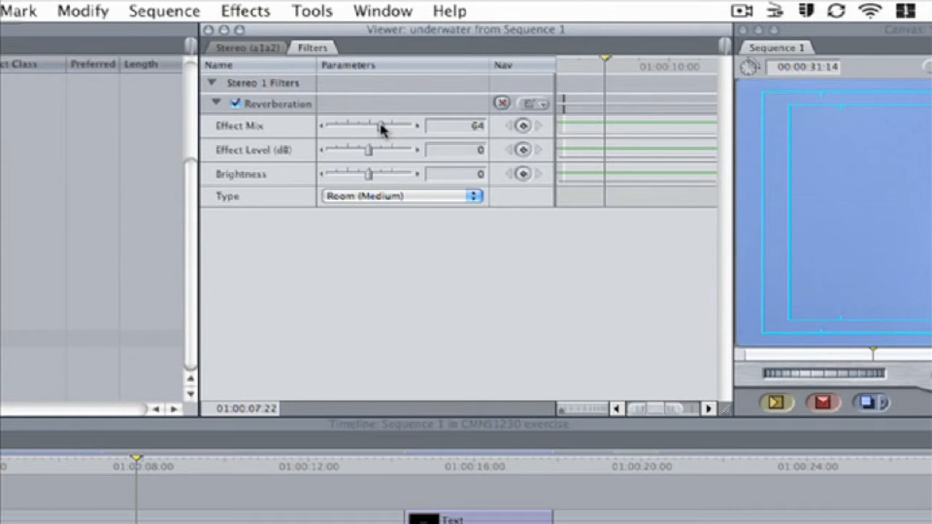
{"action": "left_click_drag", "start_coordinate": [370, 181], "coordinate": [387, 181]}
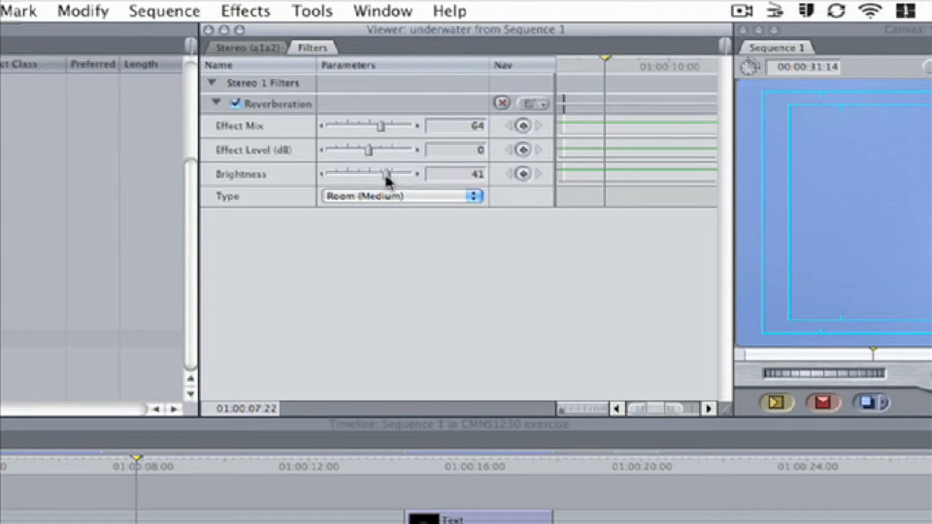
{"action": "left_click", "coordinate": [474, 198]}
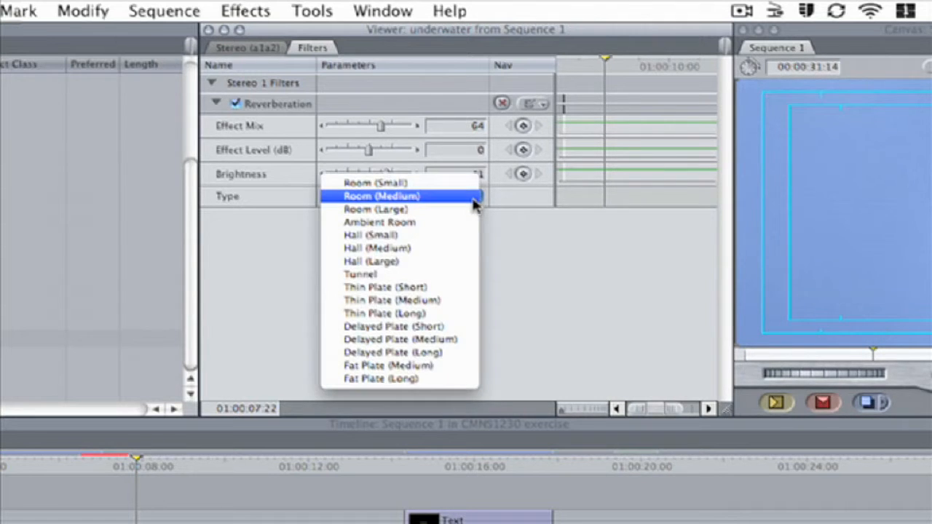
{"action": "left_click", "coordinate": [457, 276]}
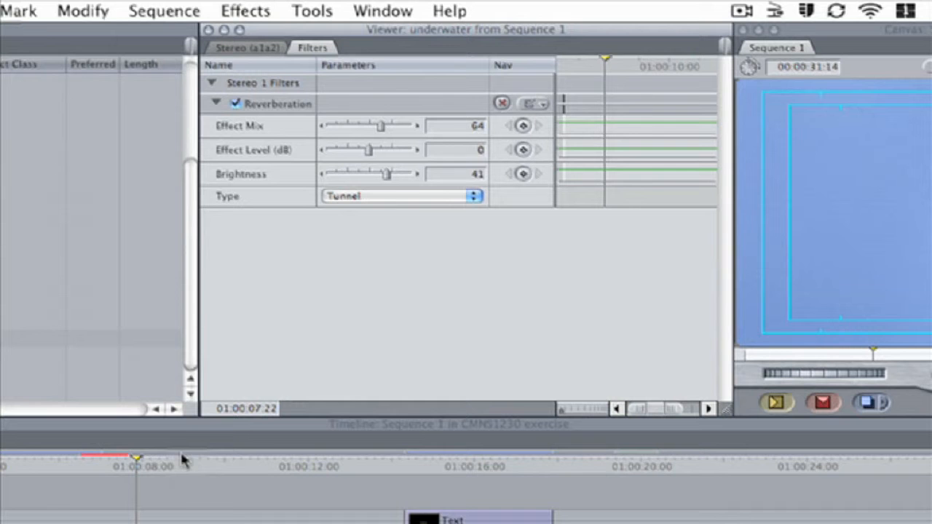
Step: Play the underwater clip with the Reverberation filter switched off and back on to compare the sound
{"action": "left_click", "coordinate": [169, 470]}
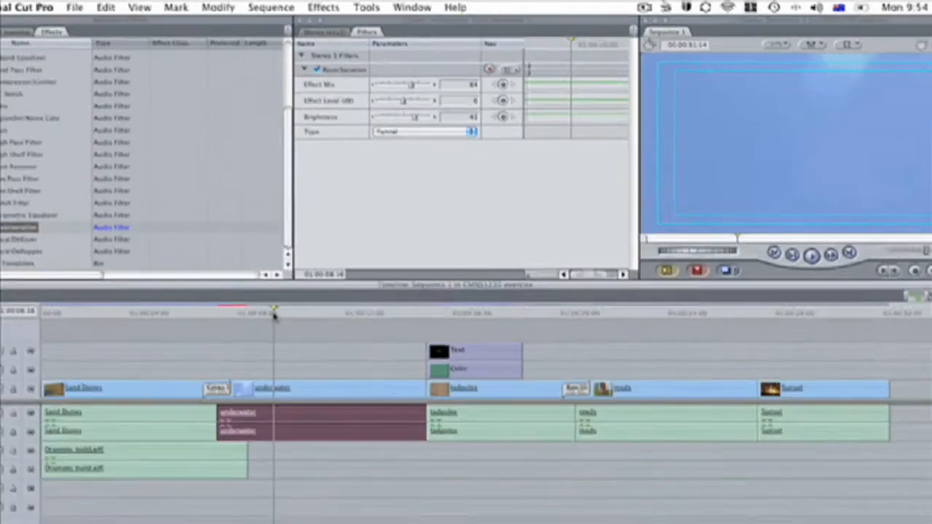
{"action": "key", "text": "space"}
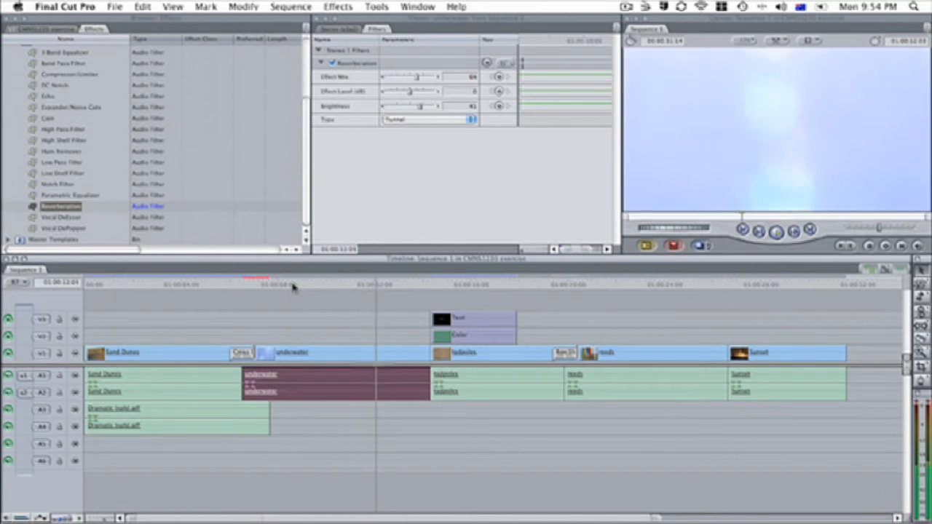
{"action": "key", "text": "space"}
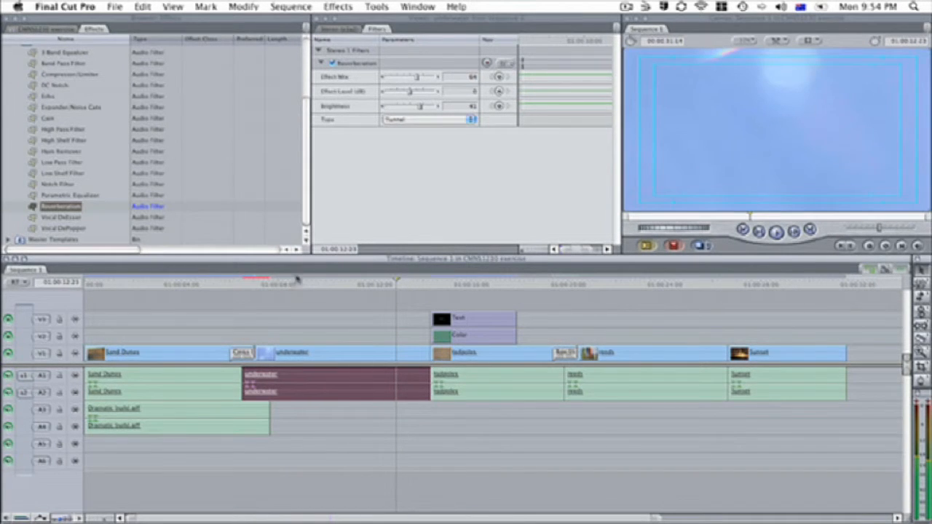
{"action": "left_click", "coordinate": [333, 64]}
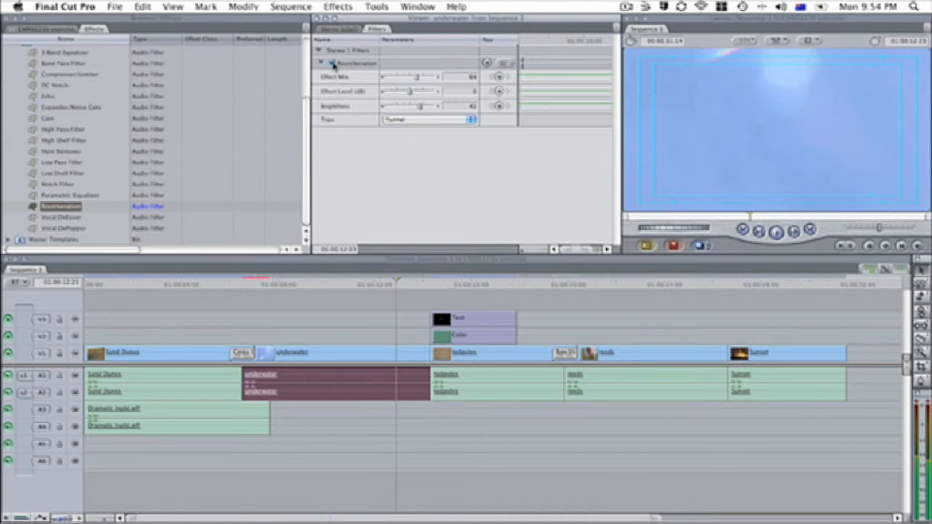
{"action": "left_click", "coordinate": [306, 289]}
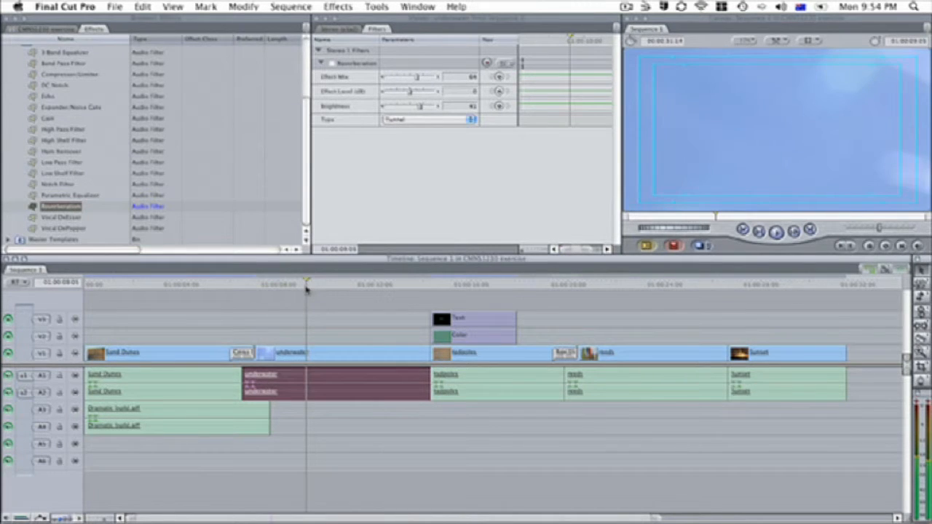
{"action": "key", "text": "space"}
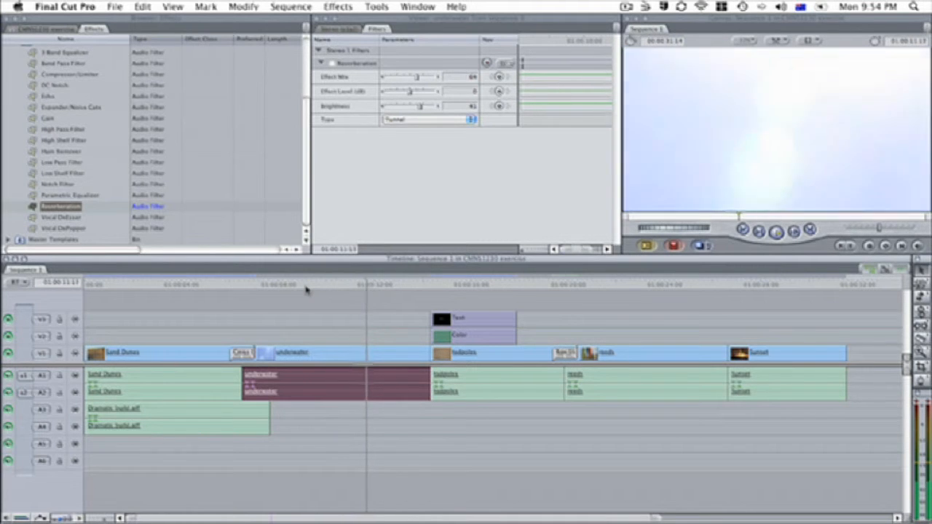
{"action": "left_click", "coordinate": [332, 64]}
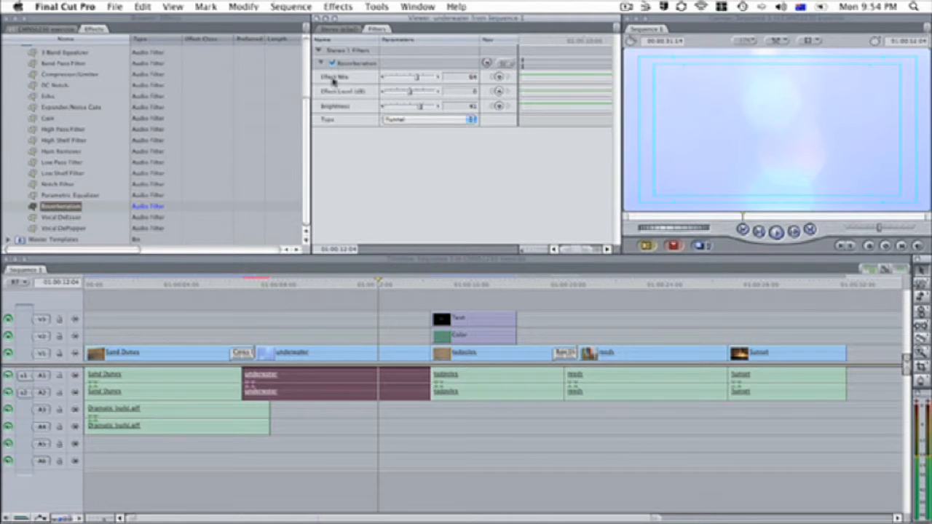
{"action": "left_click", "coordinate": [310, 285]}
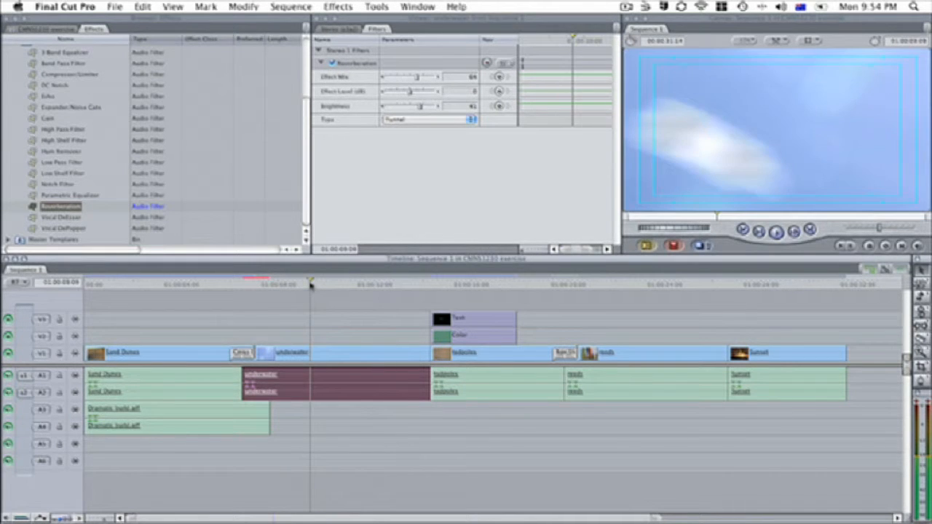
{"action": "key", "text": "space"}
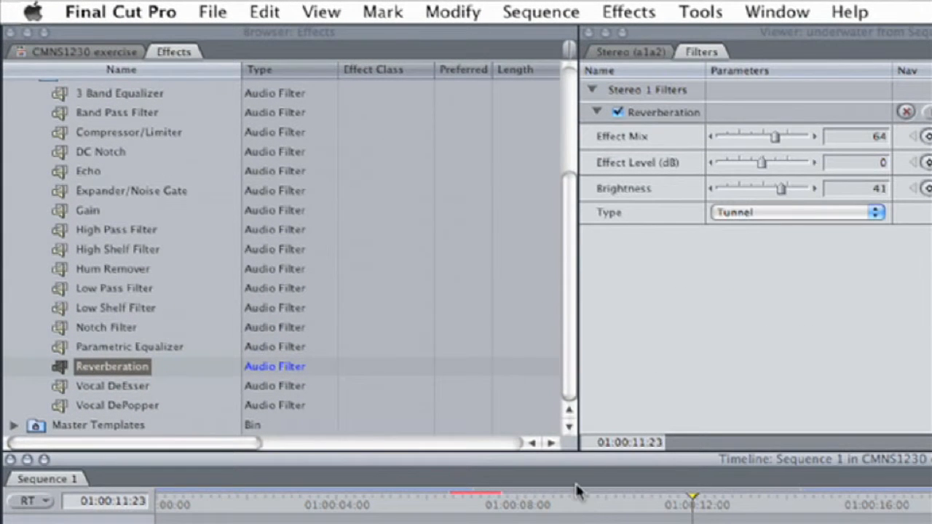
Step: Browse the Apple audio filters in the Effects bin, then collapse the filter folders
{"action": "scroll", "coordinate": [210, 292], "scroll_direction": "up", "scroll_amount": 5}
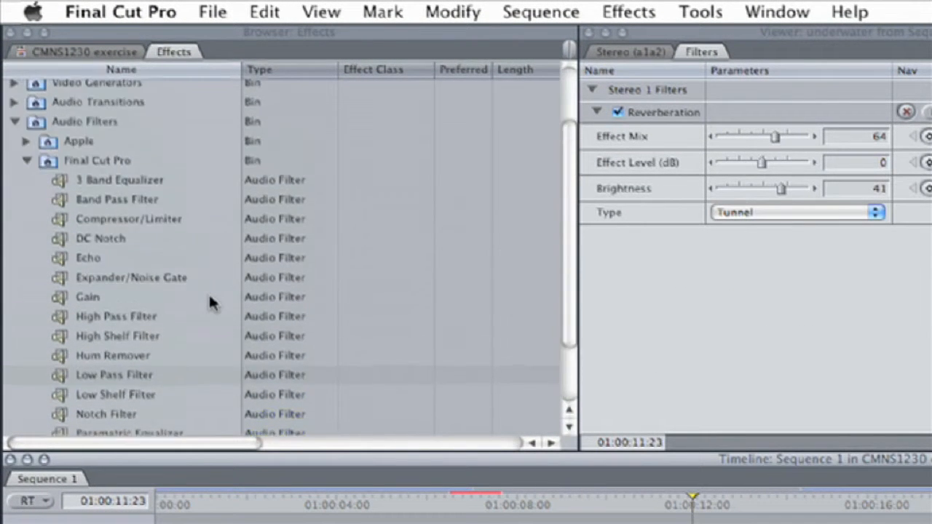
{"action": "left_click", "coordinate": [27, 227]}
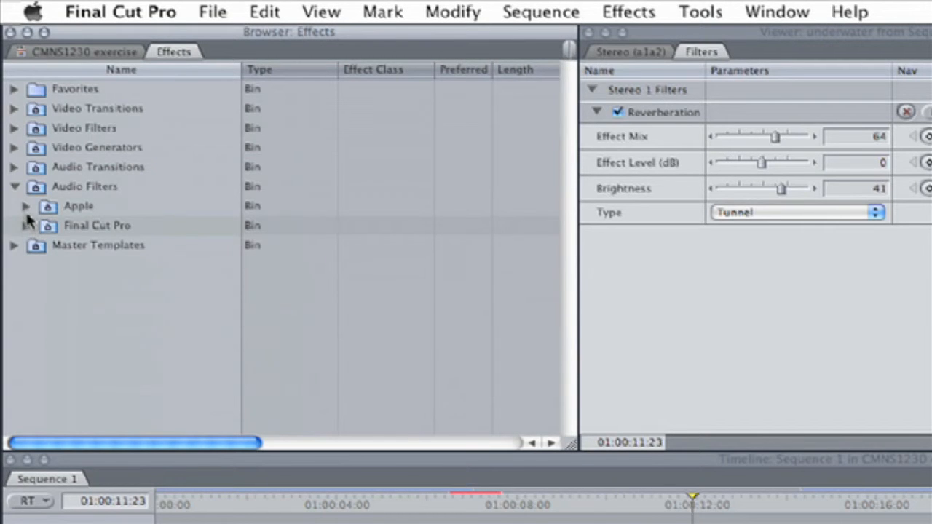
{"action": "left_click", "coordinate": [26, 206]}
{"action": "scroll", "coordinate": [158, 292], "scroll_direction": "down", "scroll_amount": 1}
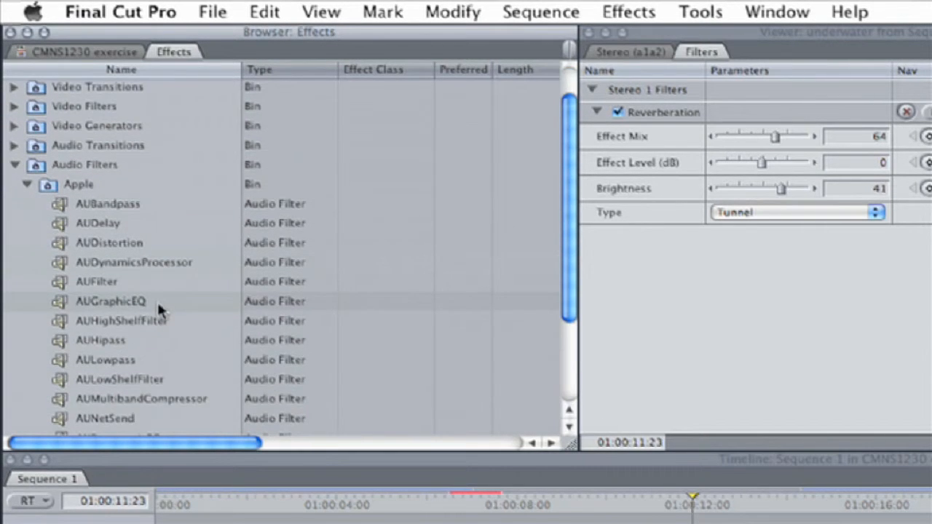
{"action": "scroll", "coordinate": [160, 306], "scroll_direction": "down", "scroll_amount": 5}
{"action": "left_click", "coordinate": [164, 388]}
{"action": "left_click", "coordinate": [146, 334]}
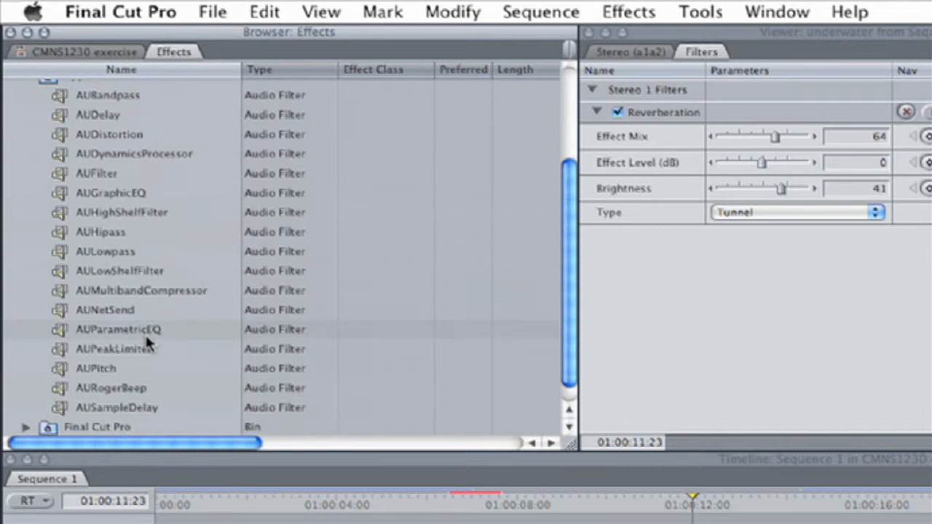
{"action": "scroll", "coordinate": [147, 340], "scroll_direction": "up", "scroll_amount": 3}
{"action": "left_click", "coordinate": [29, 144]}
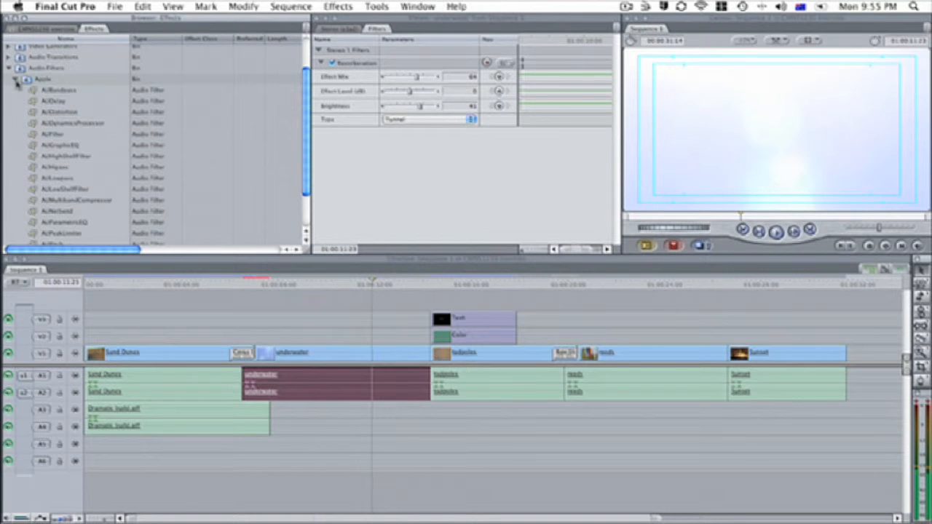
{"action": "left_click", "coordinate": [16, 80]}
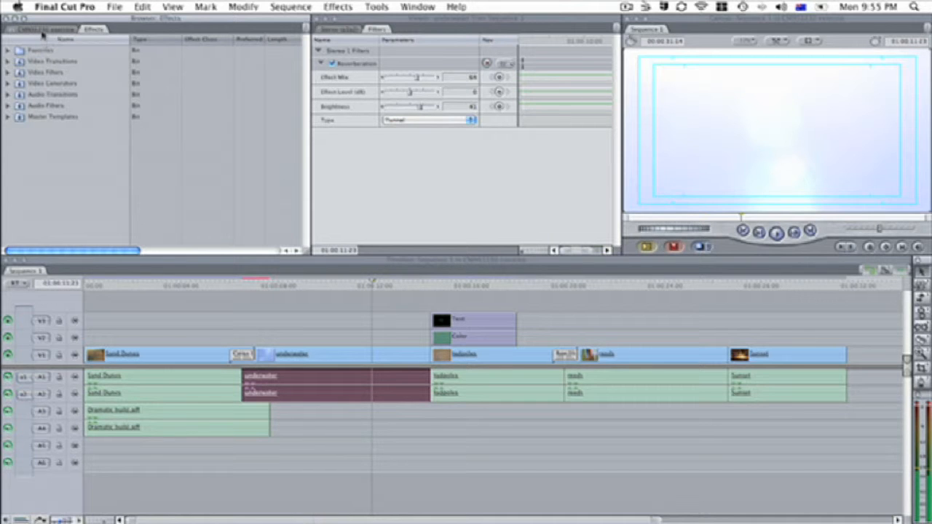
Step: Open the Bees and wattle clip from the project's Nature Footage folder in the Viewer and mark an In point
{"action": "left_click", "coordinate": [42, 32]}
{"action": "left_click", "coordinate": [15, 62]}
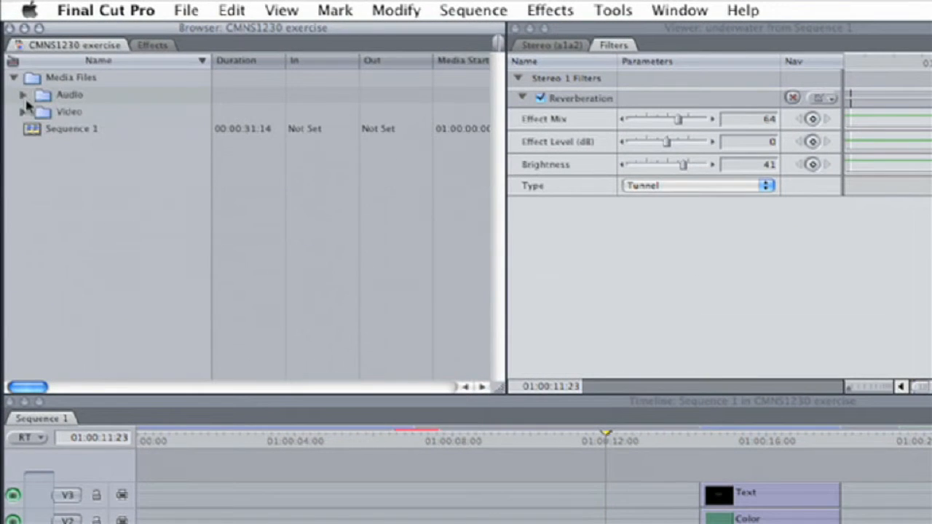
{"action": "left_click", "coordinate": [23, 112]}
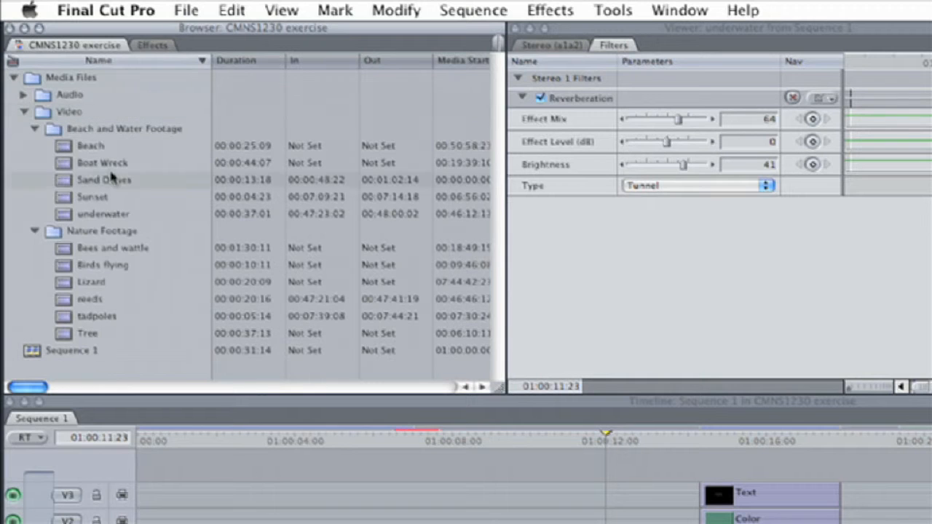
{"action": "left_click", "coordinate": [64, 201]}
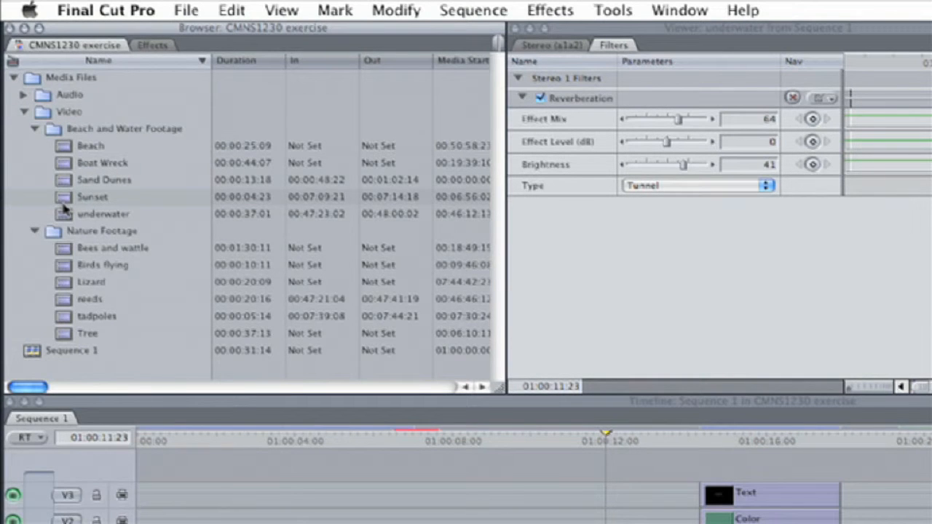
{"action": "double_click", "coordinate": [80, 252]}
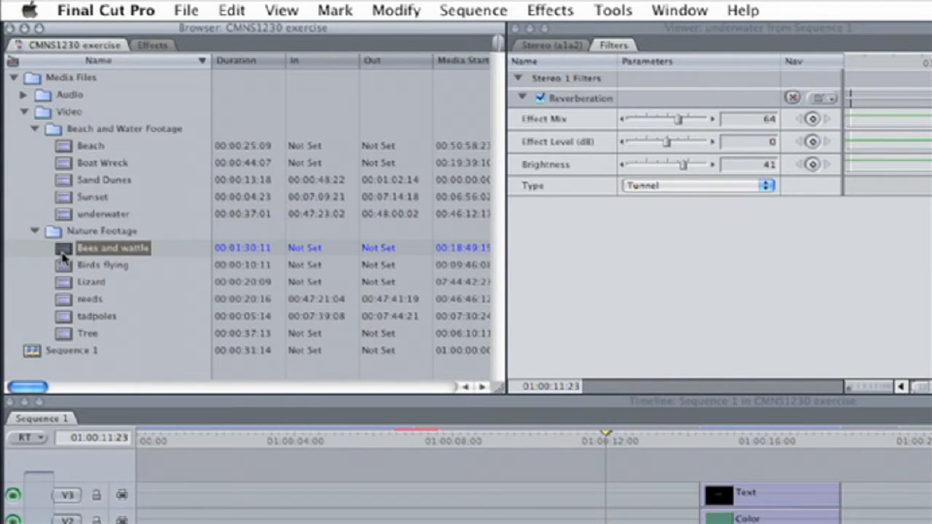
{"action": "left_click", "coordinate": [646, 335]}
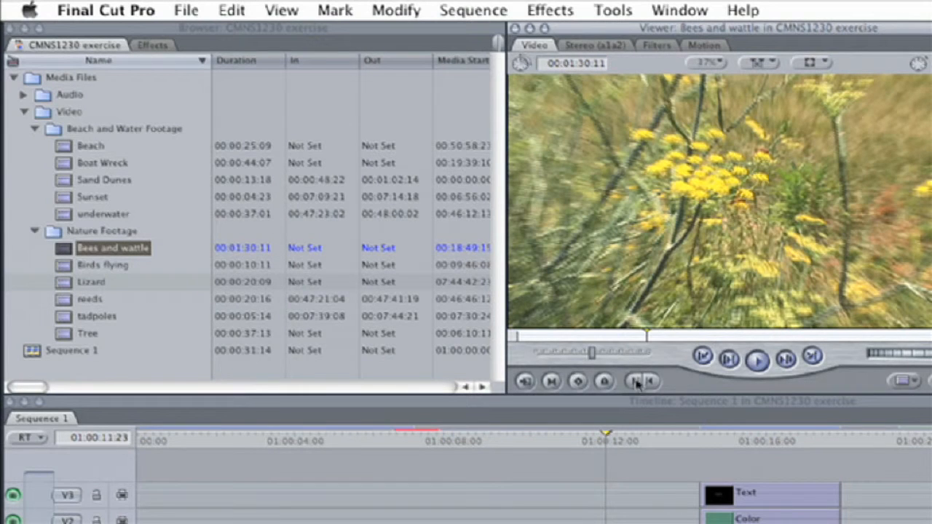
{"action": "left_click", "coordinate": [637, 382]}
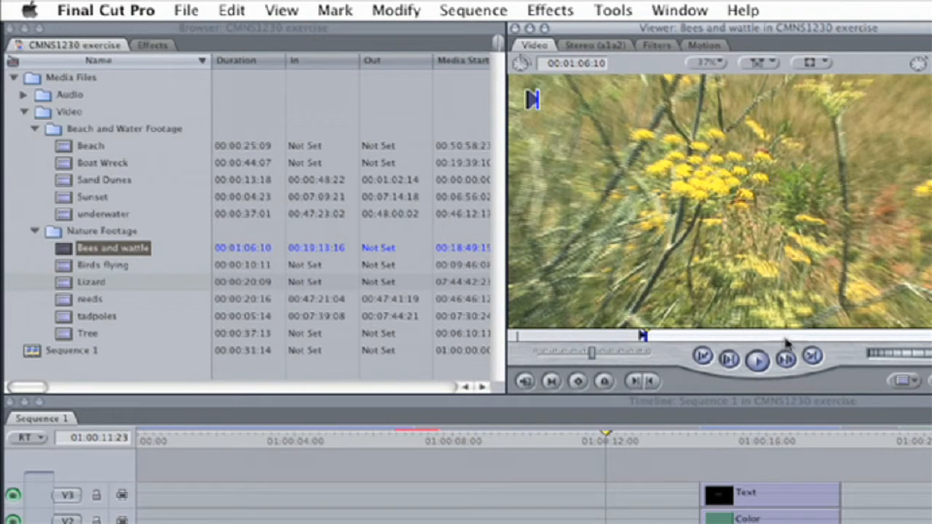
Step: Mark an Out point on the Bees and wattle clip and place it on track V2 above the reeds clip
{"action": "left_click", "coordinate": [777, 335]}
{"action": "left_click", "coordinate": [648, 381]}
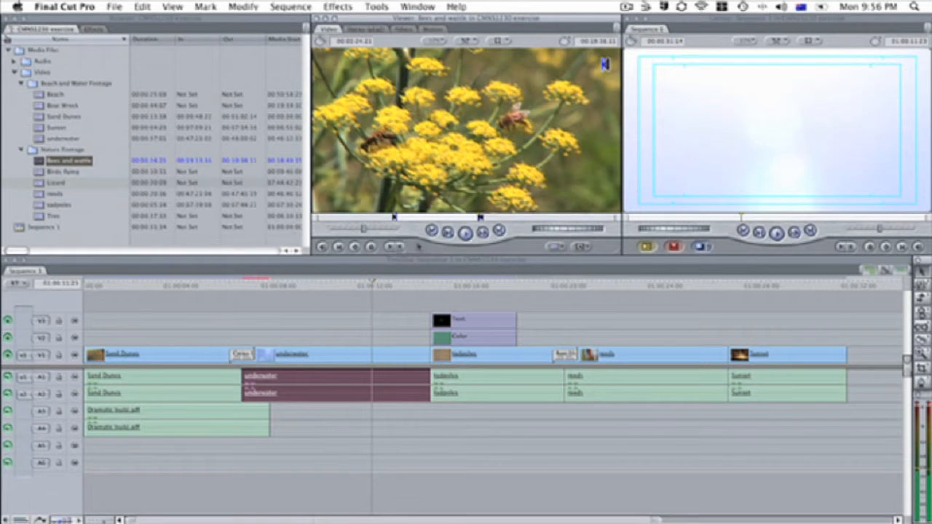
{"action": "left_click_drag", "start_coordinate": [485, 143], "coordinate": [574, 339]}
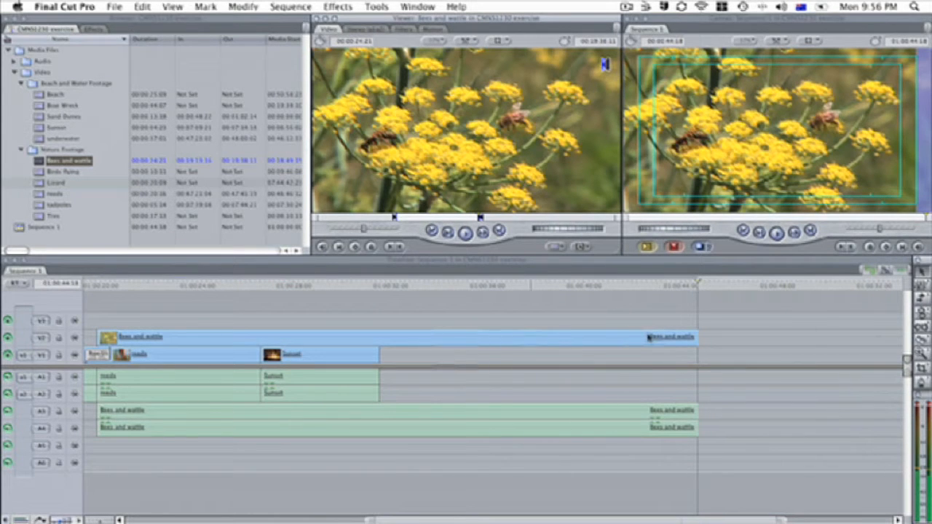
Step: Blade the Bees and wattle video and audio where the reeds clip ends and delete the excess portions
{"action": "left_click", "coordinate": [922, 339]}
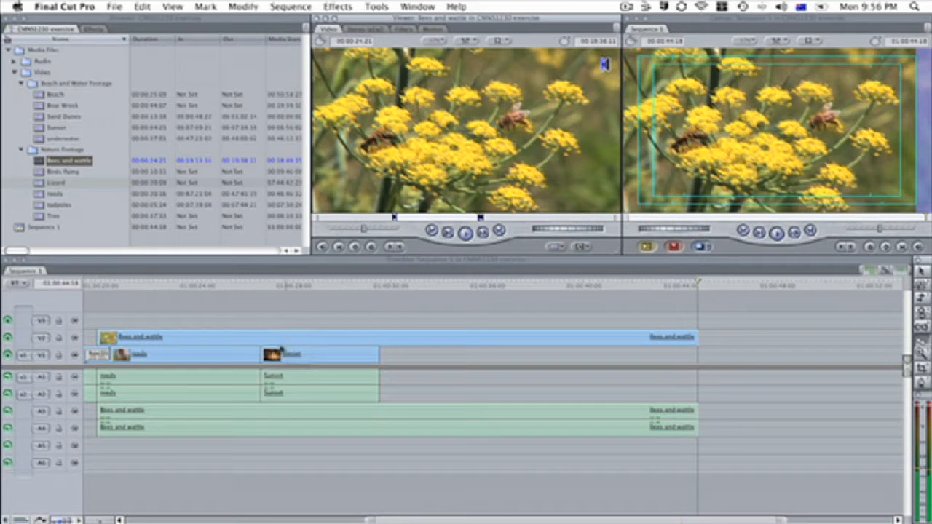
{"action": "left_click", "coordinate": [260, 337]}
{"action": "left_click", "coordinate": [262, 411]}
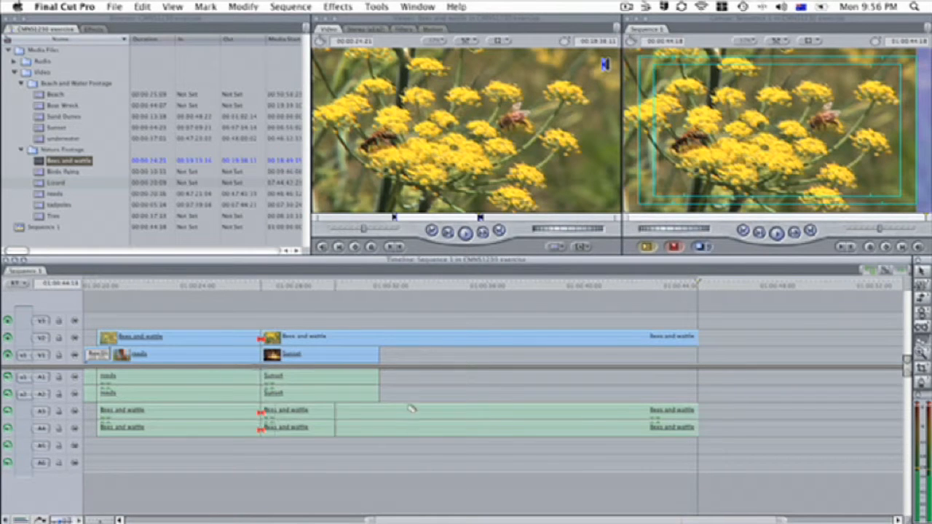
{"action": "key", "text": "a"}
{"action": "left_click", "coordinate": [549, 337]}
{"action": "key", "text": "Delete"}
{"action": "left_click", "coordinate": [543, 410]}
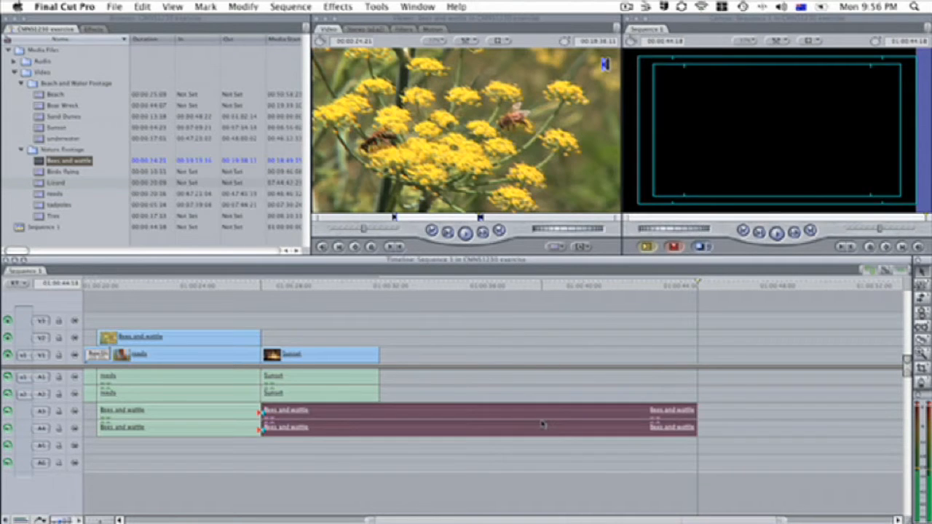
{"action": "key", "text": "Delete"}
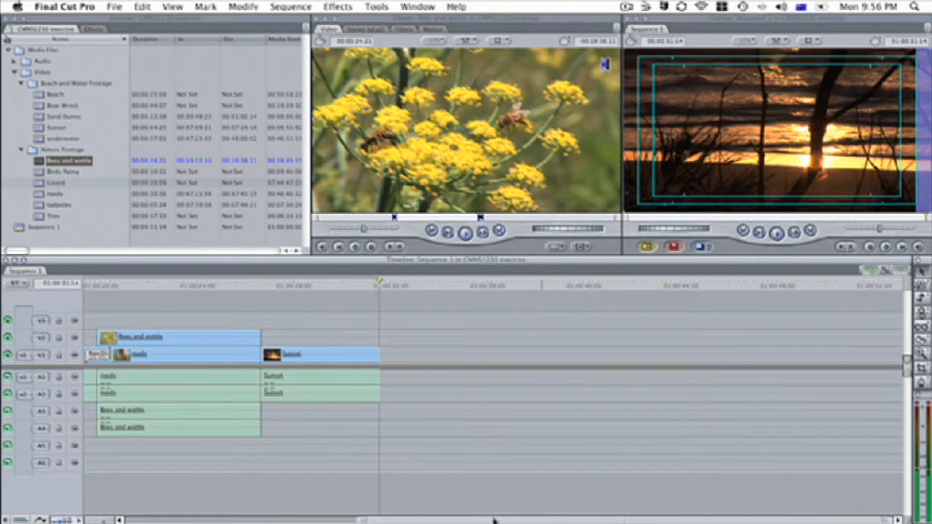
Step: Open the Bees and wattle timeline clip's Motion settings and set its Opacity to 35
{"action": "scroll", "coordinate": [494, 520], "scroll_direction": "left", "scroll_amount": 5}
{"action": "left_click", "coordinate": [371, 287]}
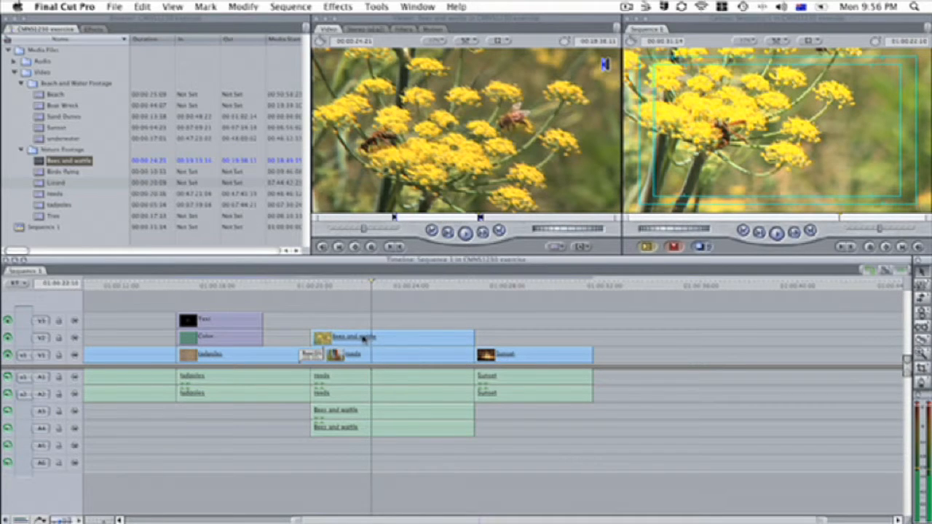
{"action": "double_click", "coordinate": [414, 342]}
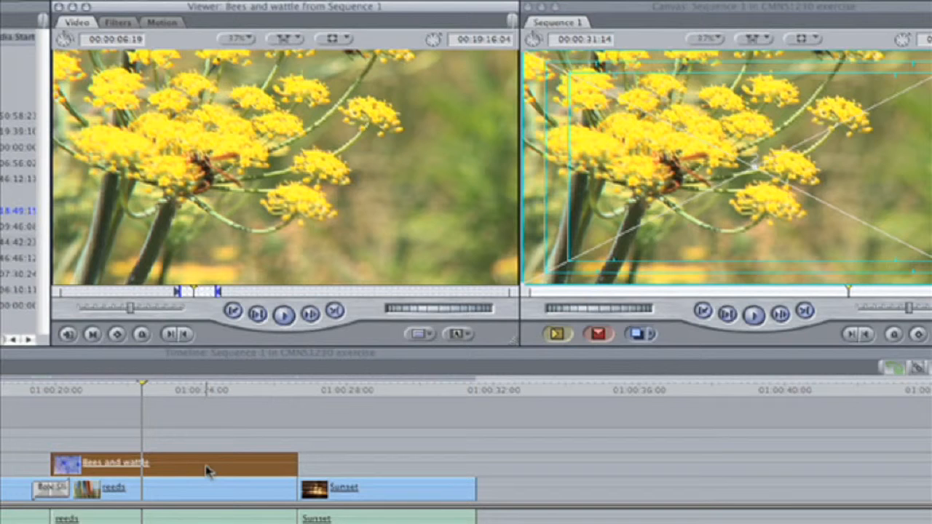
{"action": "left_click", "coordinate": [177, 28]}
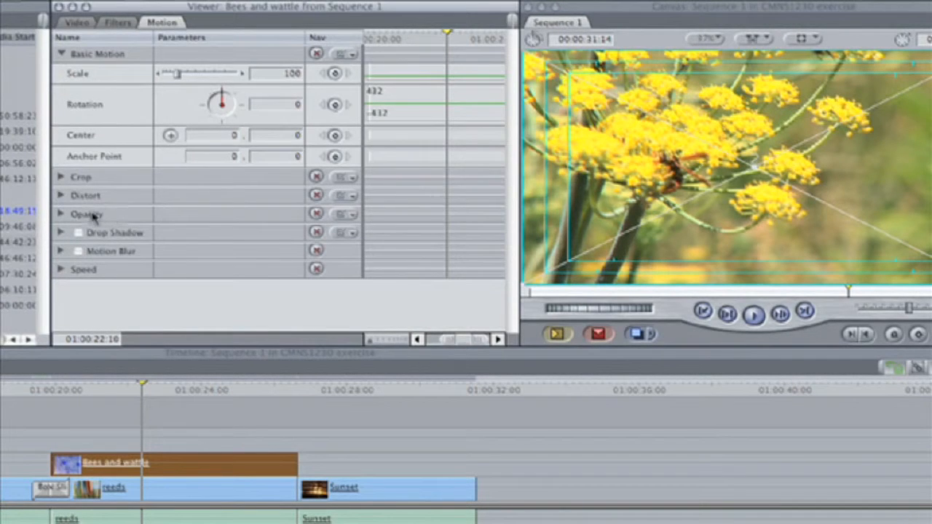
{"action": "left_click", "coordinate": [61, 214]}
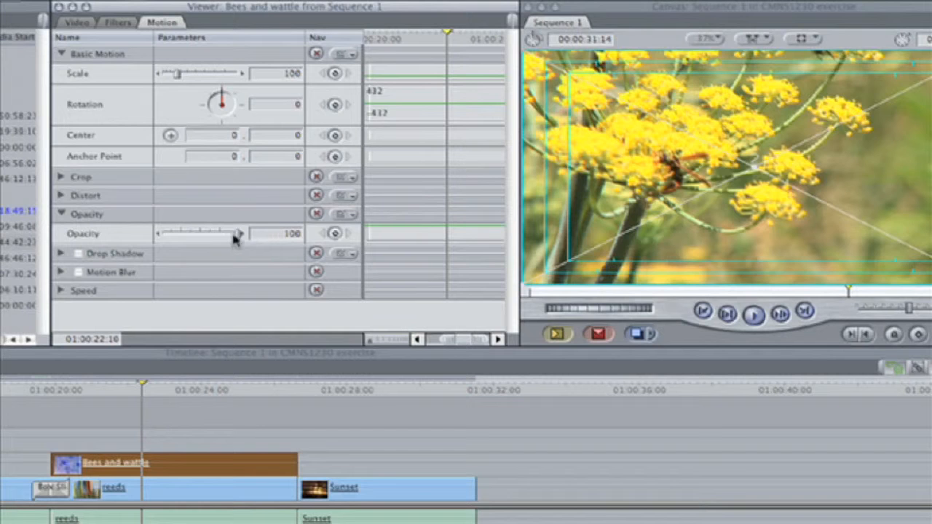
{"action": "left_click_drag", "start_coordinate": [238, 236], "coordinate": [188, 242]}
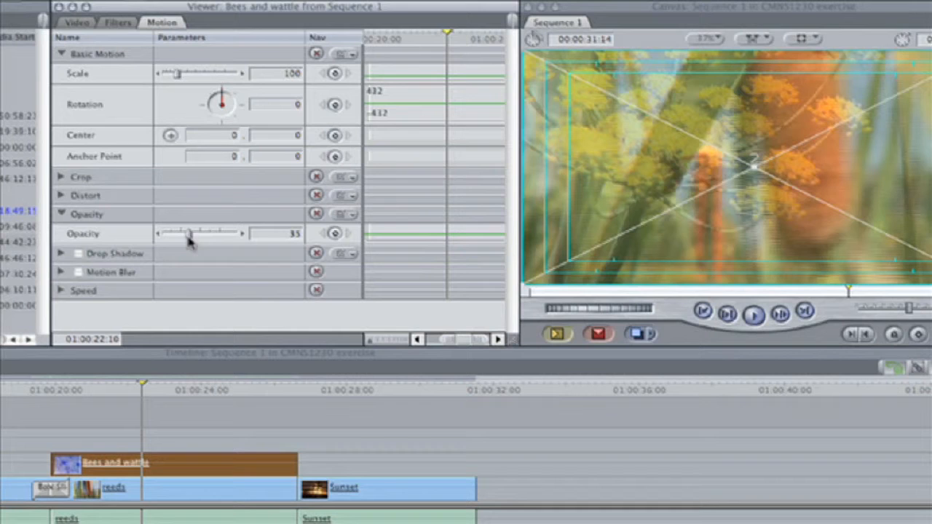
Step: Play the overlapping section to preview the semi-transparent Bees and wattle clip over the reeds
{"action": "left_click", "coordinate": [121, 389]}
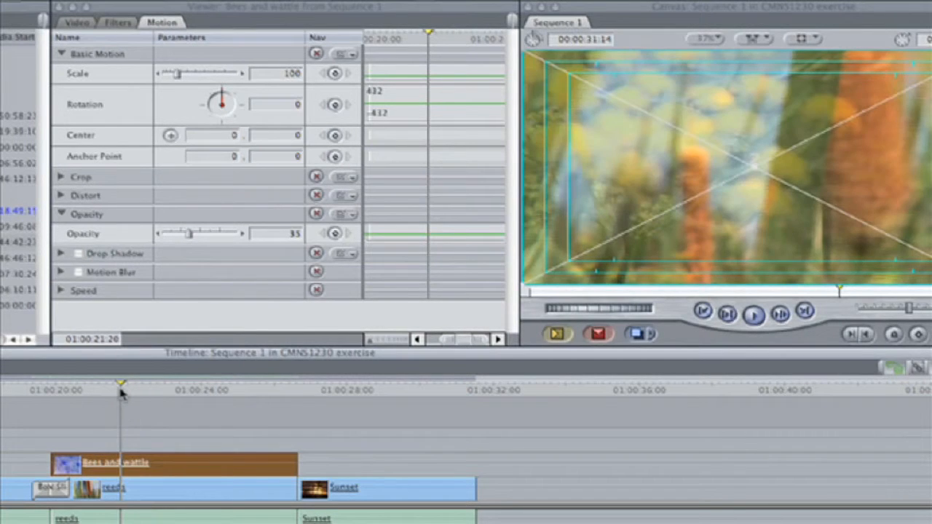
{"action": "key", "text": "space"}
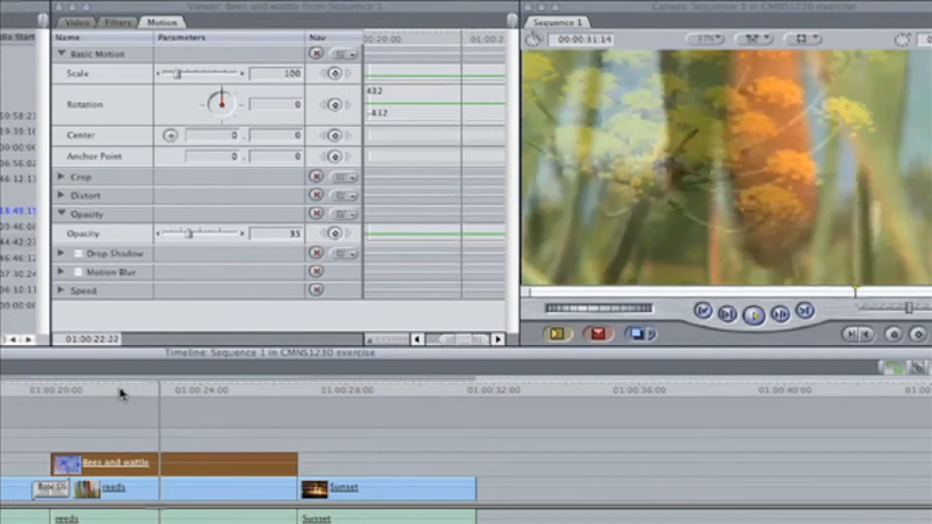
{"action": "key", "text": "space"}
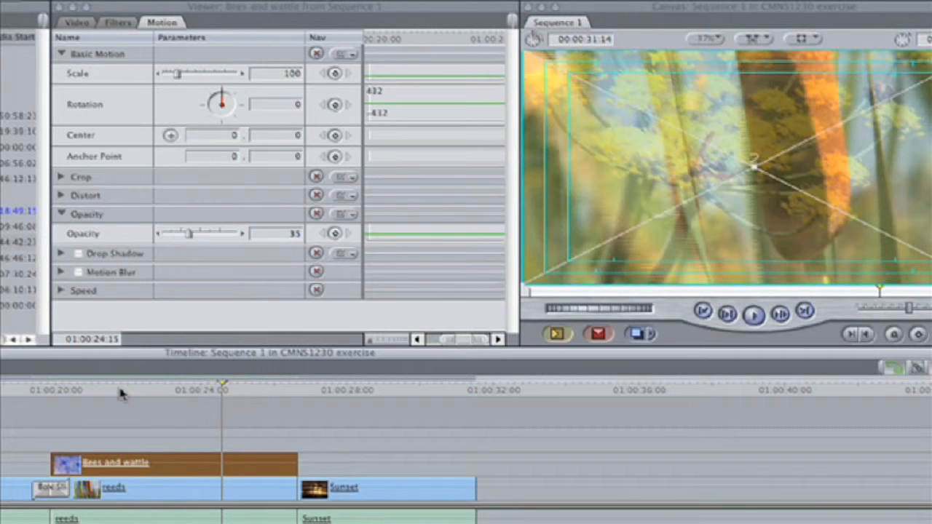
Step: Set the clip's Opacity back to 100 and collapse the Opacity settings
{"action": "left_click_drag", "start_coordinate": [189, 236], "coordinate": [239, 235]}
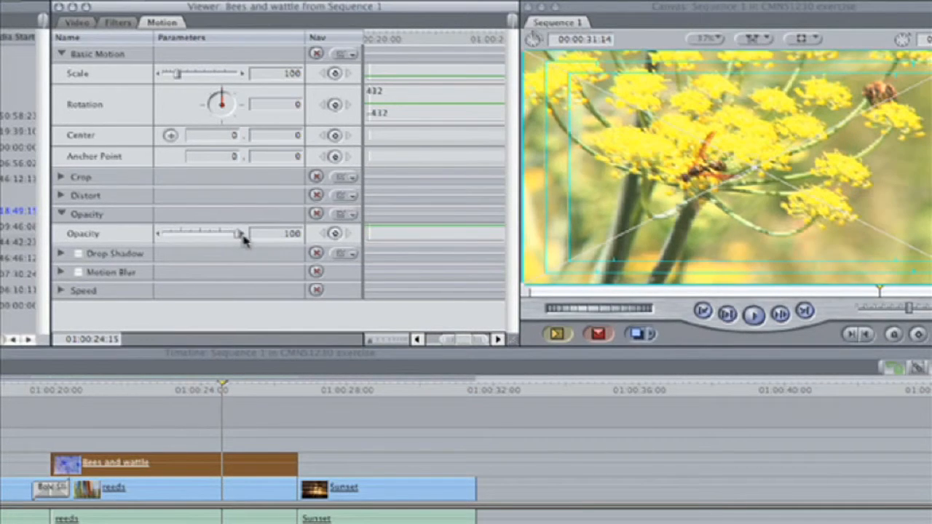
{"action": "left_click", "coordinate": [62, 214]}
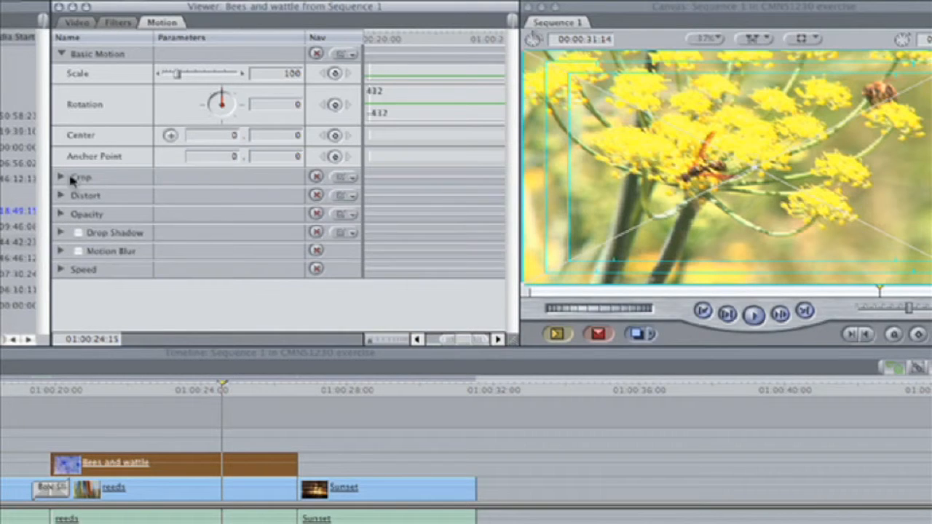
Step: Expand the Crop settings and set the Right crop to 53
{"action": "left_click", "coordinate": [62, 179]}
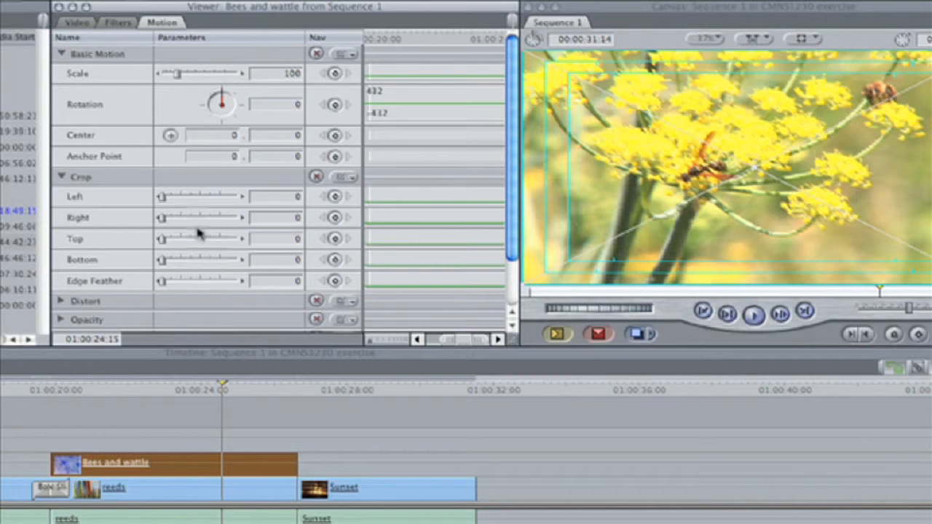
{"action": "left_click_drag", "start_coordinate": [164, 220], "coordinate": [204, 226]}
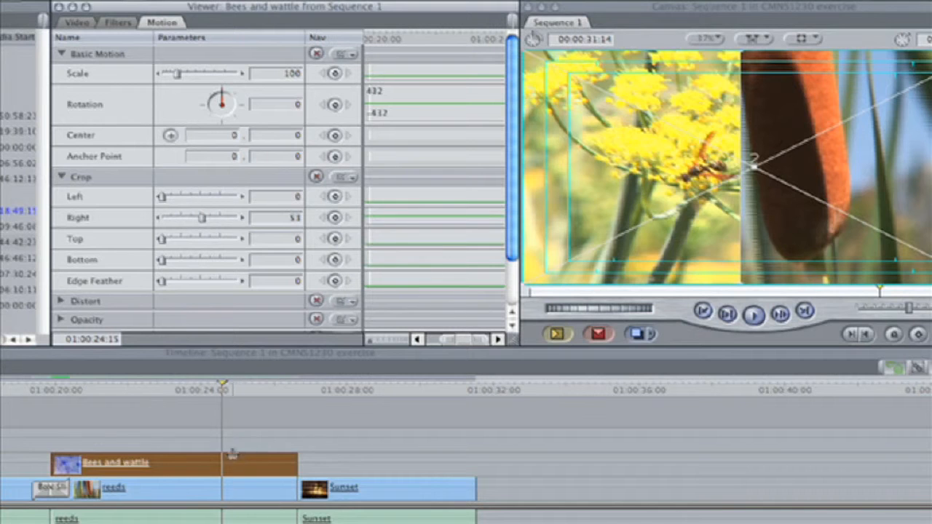
Step: Play the overlapping section to preview the cropped Bees and wattle clip
{"action": "left_click", "coordinate": [137, 394]}
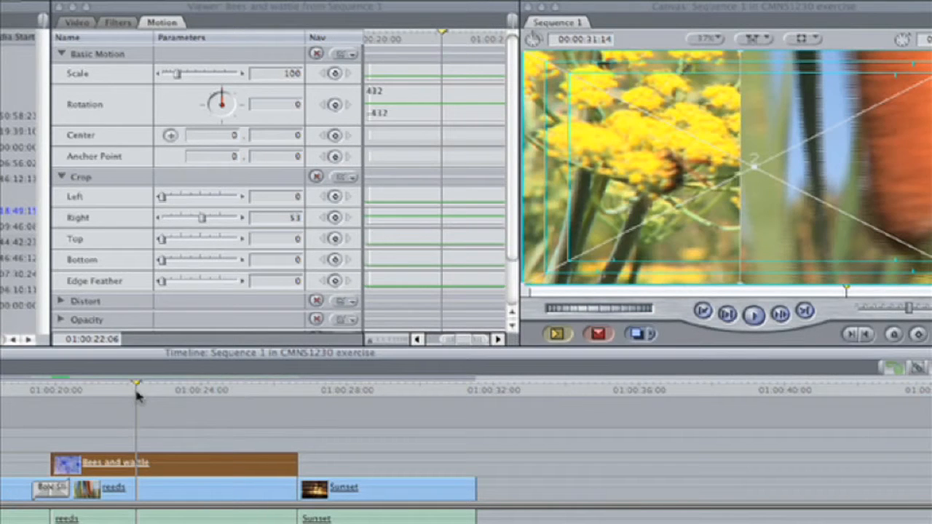
{"action": "key", "text": "space"}
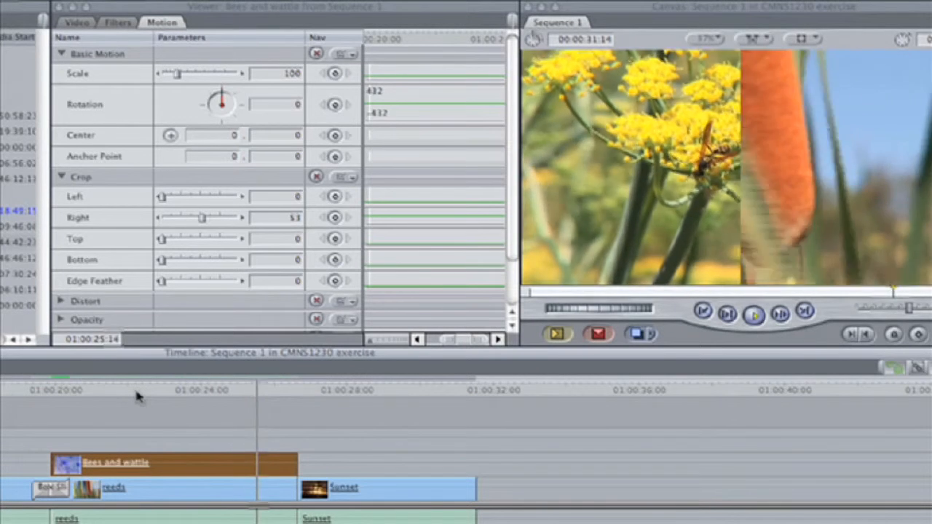
{"action": "key", "text": "space"}
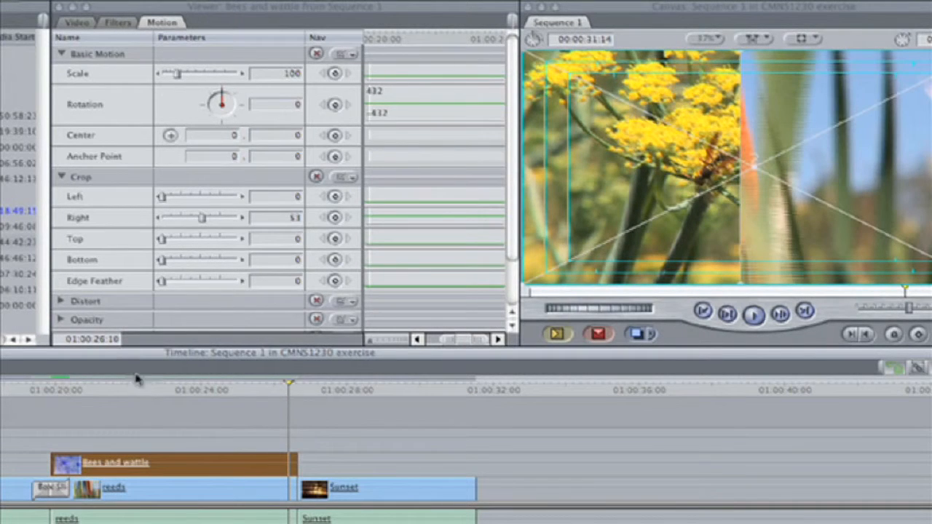
Step: Set the Right crop to 8 and collapse the Crop settings
{"action": "left_click_drag", "start_coordinate": [202, 217], "coordinate": [162, 217]}
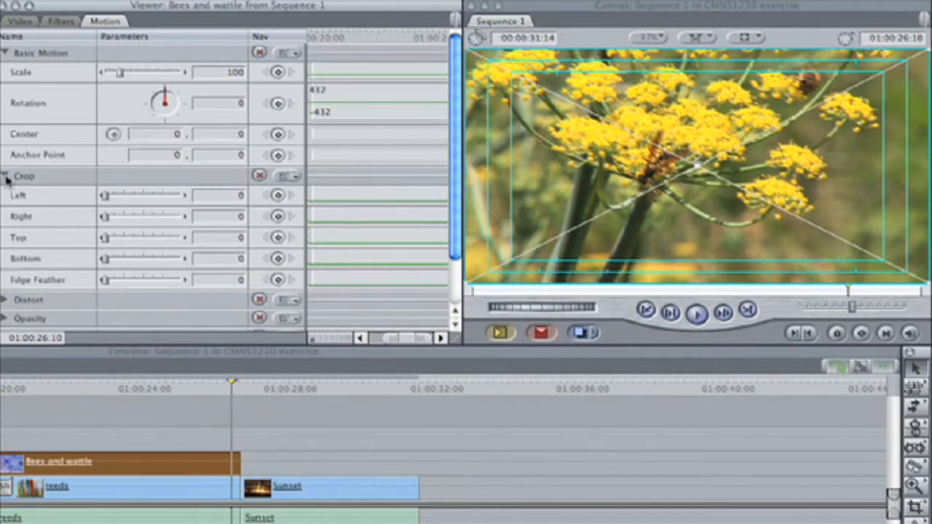
{"action": "left_click", "coordinate": [5, 176]}
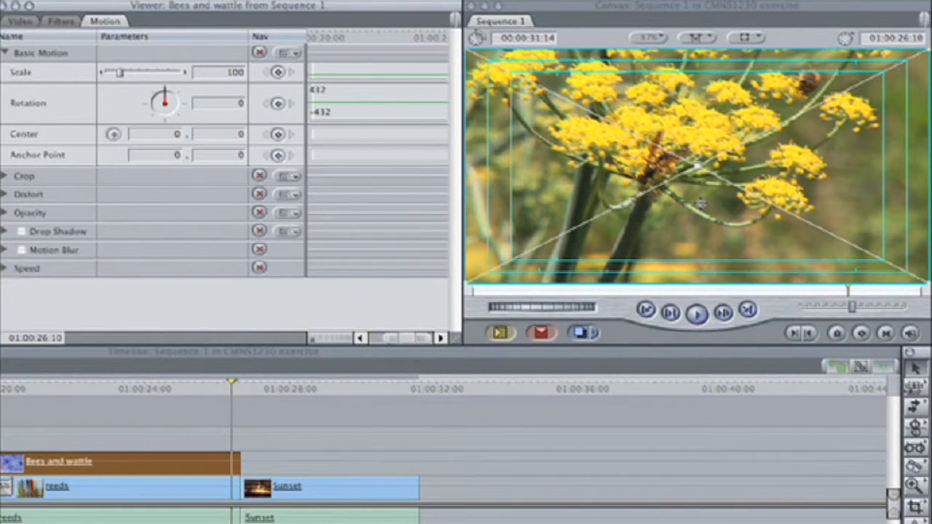
Step: In Image+Wireframe view, scale the Bees and wattle clip to about 48.8% and move it to the Canvas's lower left
{"action": "left_click", "coordinate": [760, 38]}
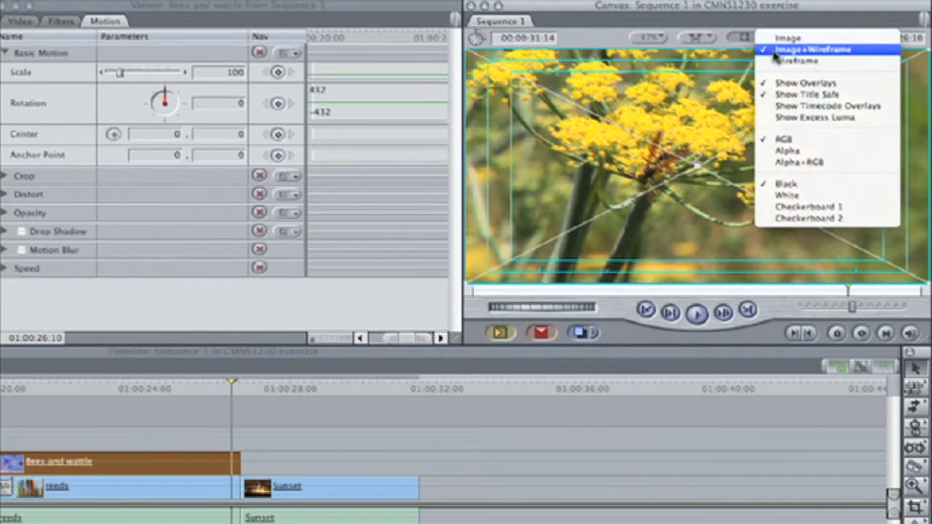
{"action": "left_click", "coordinate": [775, 52]}
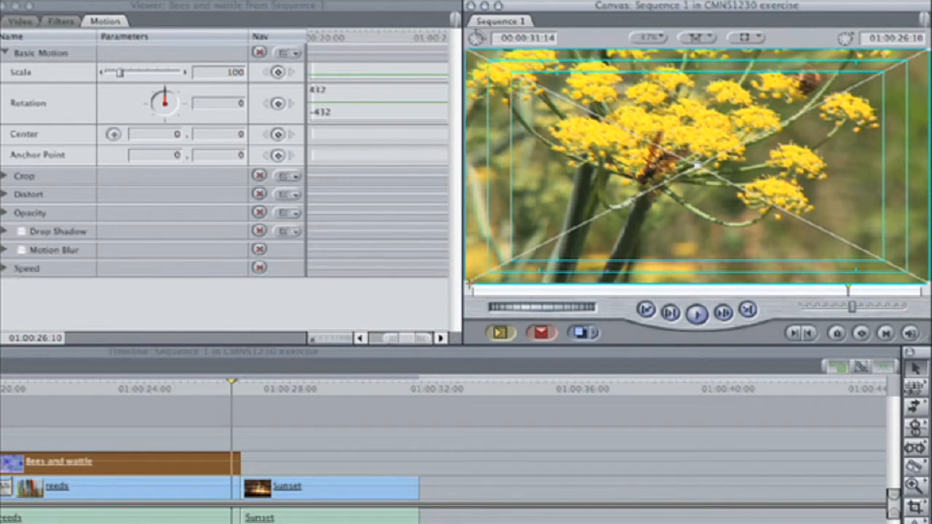
{"action": "left_click_drag", "start_coordinate": [468, 282], "coordinate": [582, 224]}
{"action": "left_click_drag", "start_coordinate": [658, 197], "coordinate": [561, 259]}
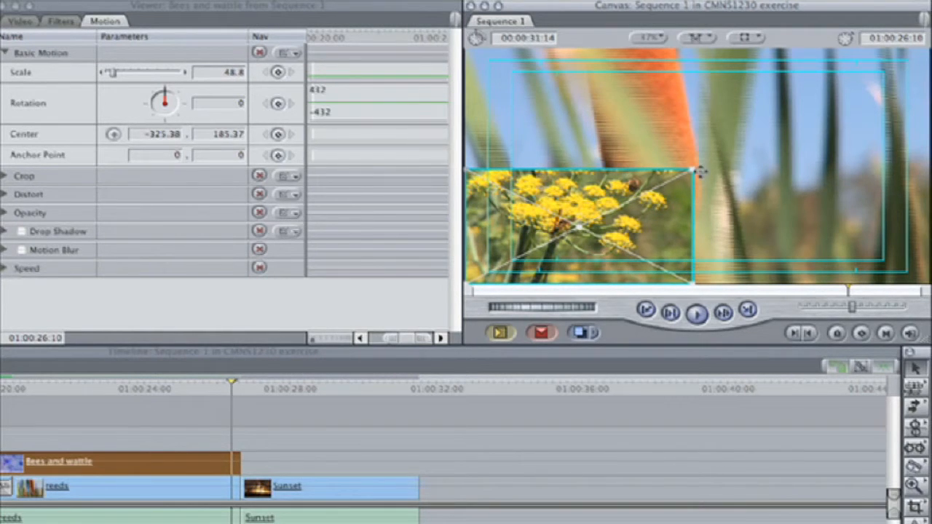
Step: Select the reeds clip, scale it down and position it in the Canvas's right half beside the bees picture
{"action": "left_click", "coordinate": [144, 493]}
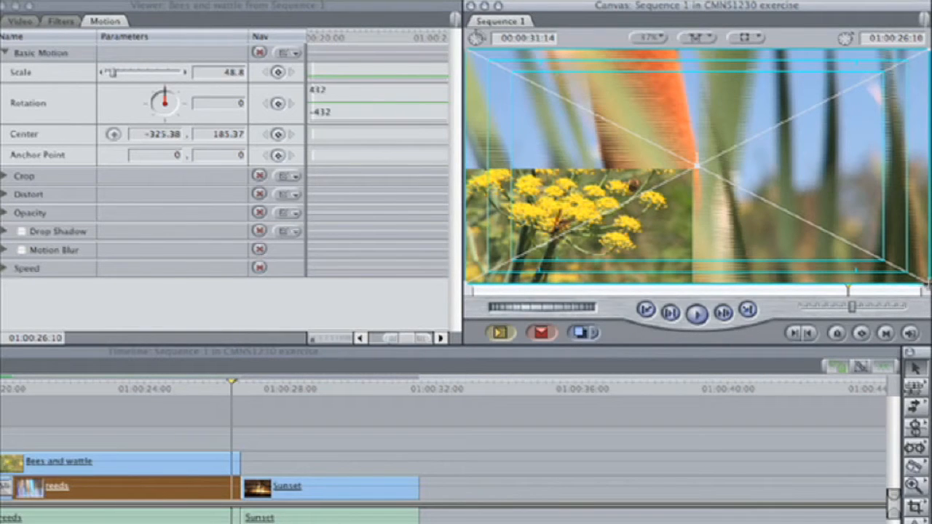
{"action": "left_click_drag", "start_coordinate": [925, 283], "coordinate": [799, 214]}
{"action": "left_click_drag", "start_coordinate": [716, 178], "coordinate": [827, 167]}
{"action": "left_click_drag", "start_coordinate": [905, 202], "coordinate": [923, 216]}
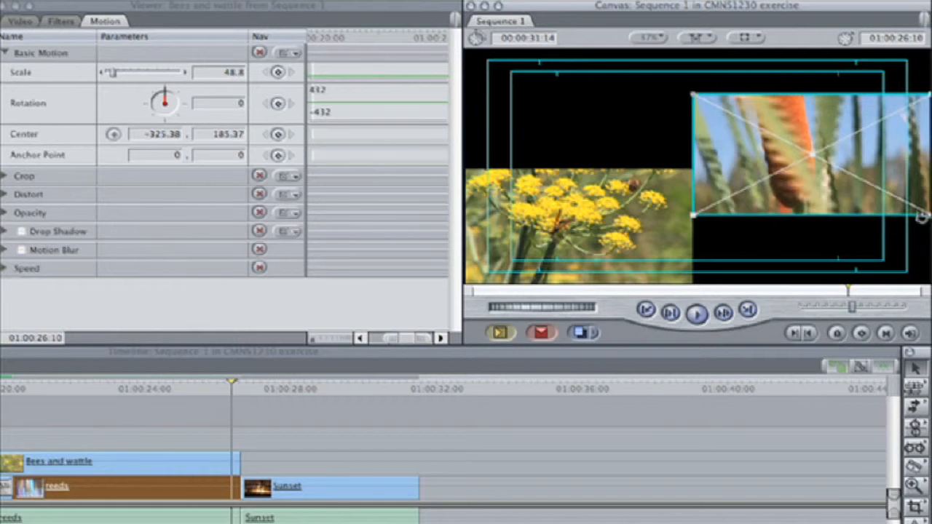
Step: Move the Bees and wattle picture up to line up with the reeds picture
{"action": "left_click_drag", "start_coordinate": [610, 233], "coordinate": [613, 167]}
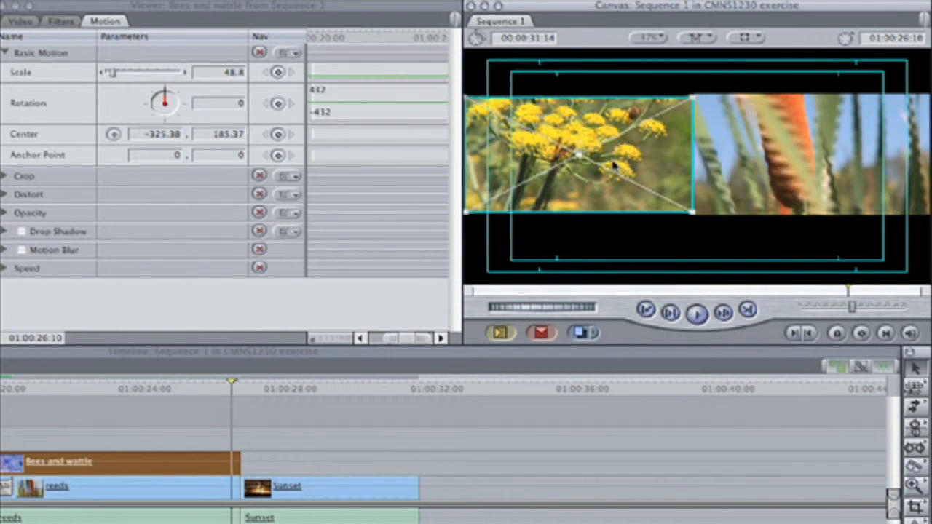
{"action": "left_click", "coordinate": [684, 248]}
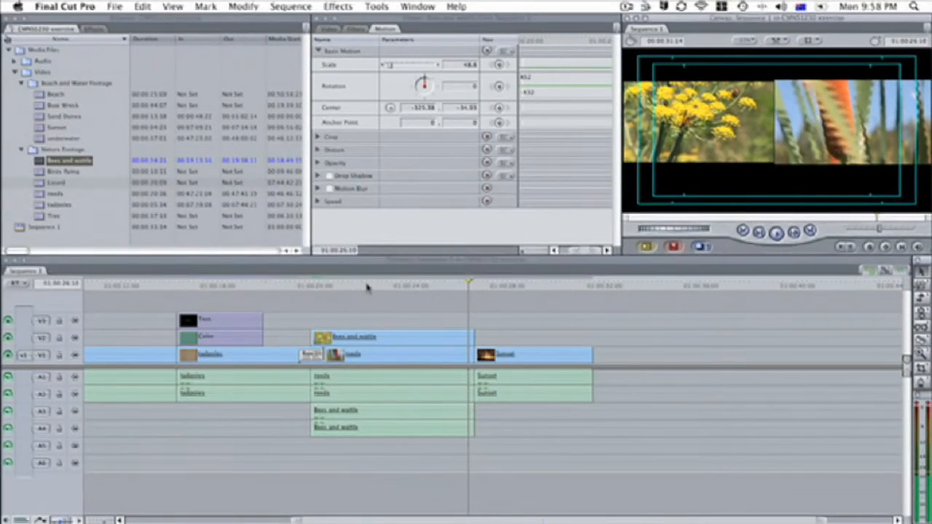
Step: Open the Birds flying clip, mark a short In-to-Out range, and place it on a new V4 track above the bees clip
{"action": "left_click", "coordinate": [367, 286]}
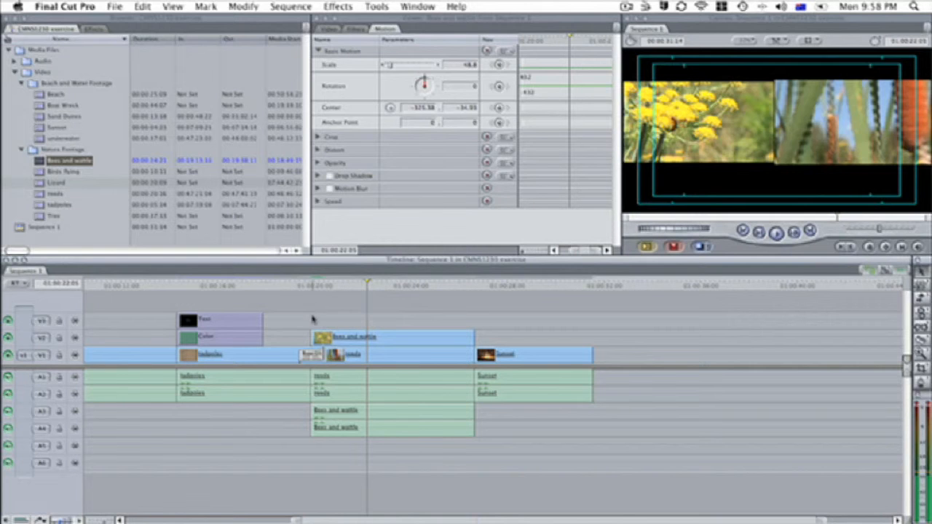
{"action": "double_click", "coordinate": [52, 173]}
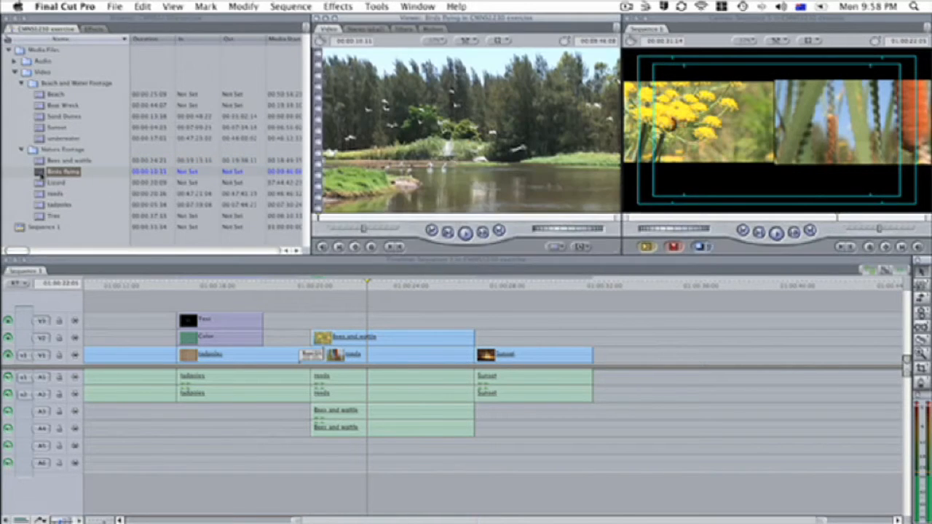
{"action": "left_click", "coordinate": [392, 217]}
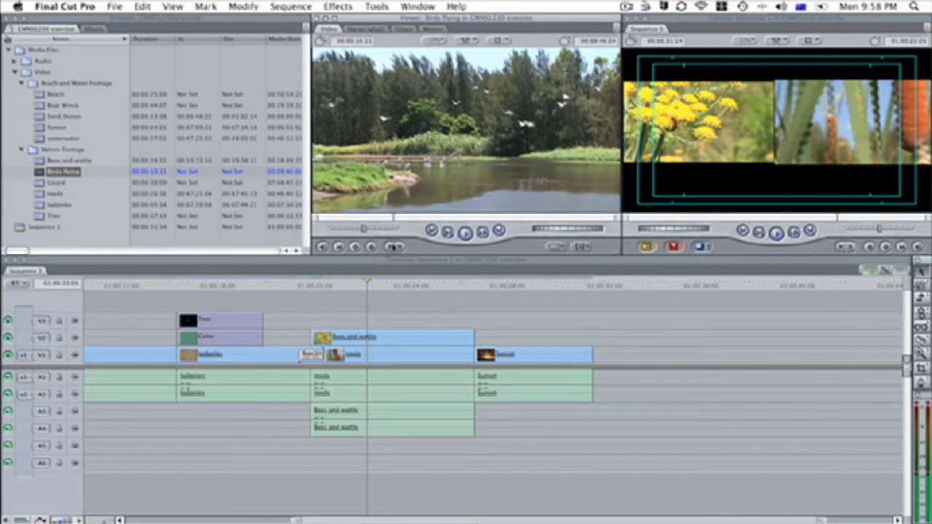
{"action": "key", "text": "i"}
{"action": "left_click", "coordinate": [442, 217]}
{"action": "key", "text": "o"}
{"action": "left_click_drag", "start_coordinate": [448, 149], "coordinate": [323, 300]}
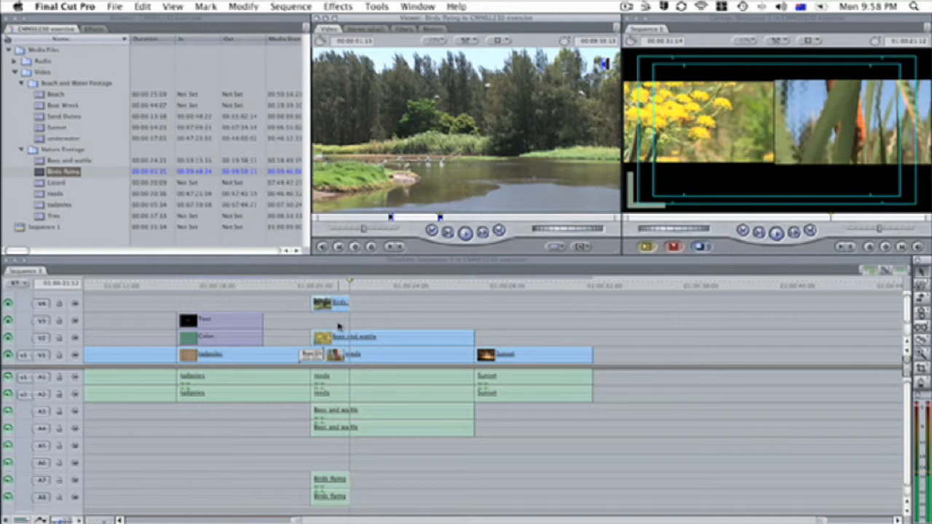
{"action": "left_click", "coordinate": [337, 285]}
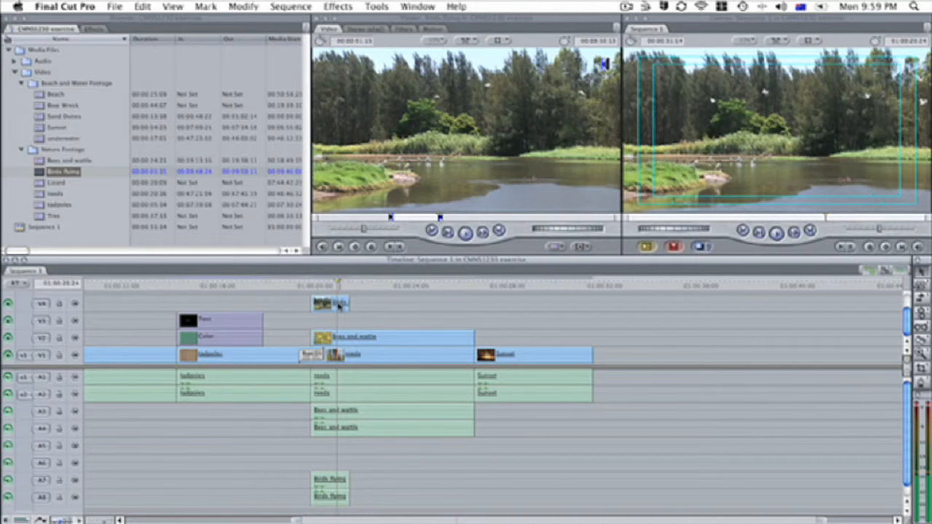
Step: Scale the Birds flying picture down and place it in the Canvas's lower right
{"action": "left_click", "coordinate": [339, 309]}
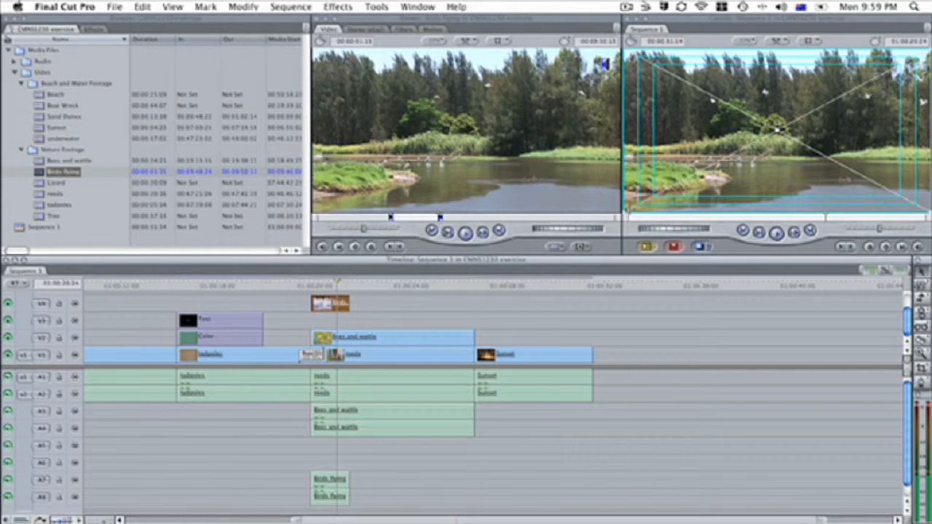
{"action": "left_click_drag", "start_coordinate": [624, 211], "coordinate": [710, 169]}
{"action": "left_click_drag", "start_coordinate": [777, 134], "coordinate": [777, 174]}
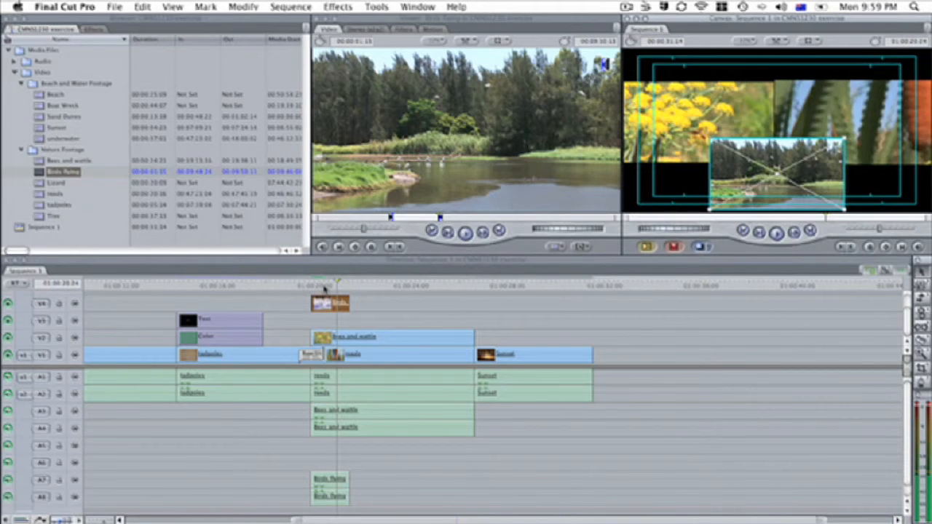
{"action": "left_click", "coordinate": [325, 287]}
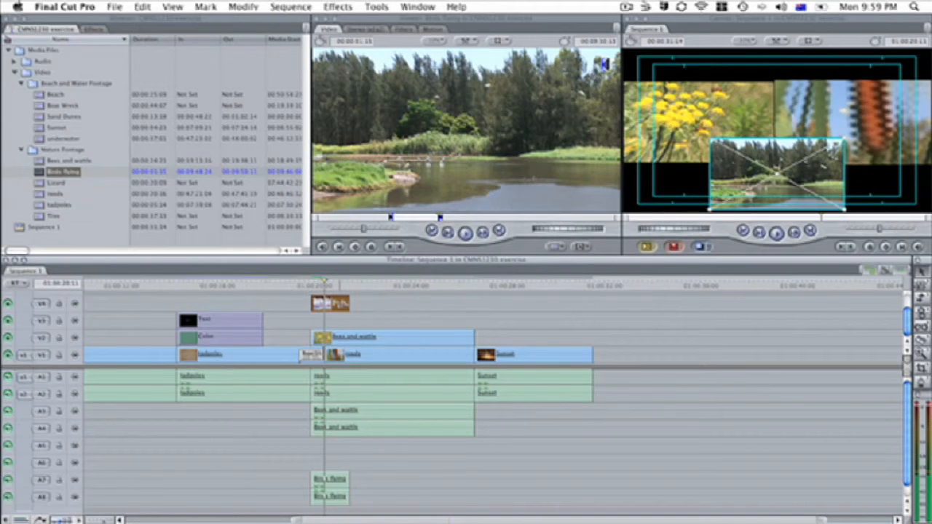
Step: Restack the clips so Bees and wattle sits on V3, reeds on V2 and Birds flying on V1 beneath them
{"action": "left_click", "coordinate": [373, 341]}
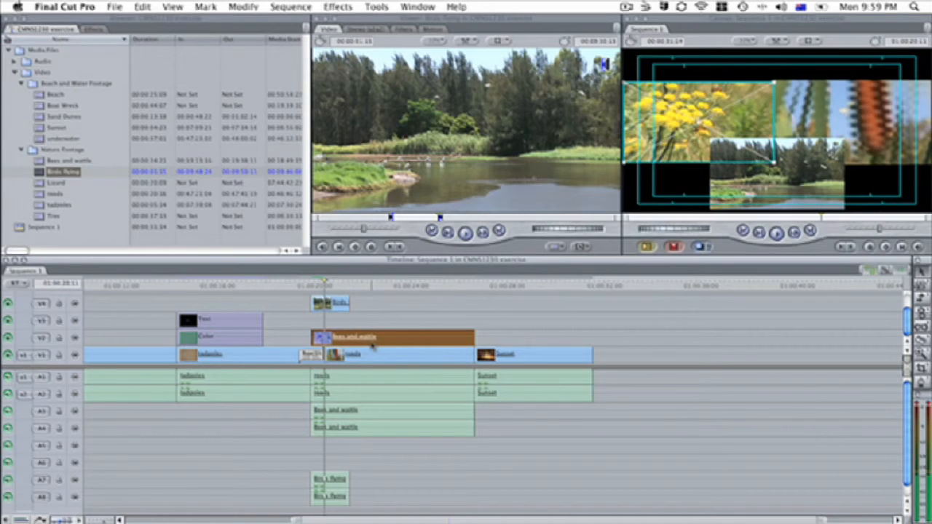
{"action": "mouse_move", "coordinate": [373, 348]}
{"action": "left_mouse_down"}
{"action": "mouse_move", "coordinate": [373, 361]}
{"action": "mouse_move", "coordinate": [371, 335]}
{"action": "left_mouse_up"}
{"action": "left_click", "coordinate": [337, 304]}
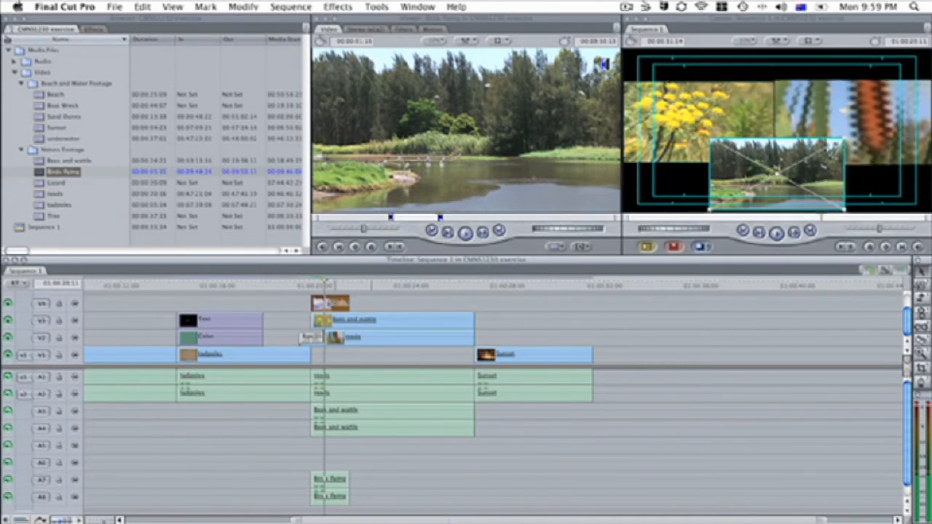
{"action": "left_click_drag", "start_coordinate": [336, 304], "coordinate": [323, 356]}
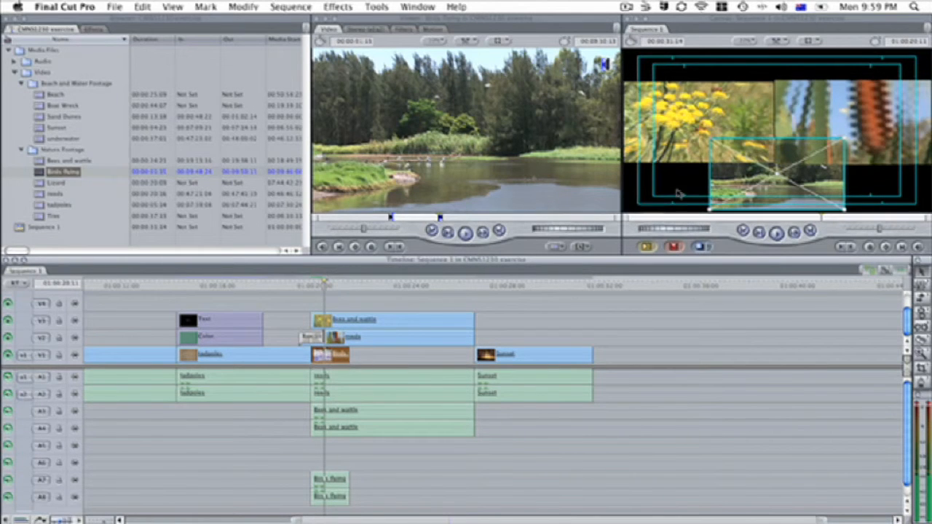
Step: Enlarge and reposition the Birds flying picture so it fills the Canvas as the background behind the other pictures
{"action": "left_click_drag", "start_coordinate": [710, 138], "coordinate": [623, 89]}
{"action": "left_click_drag", "start_coordinate": [722, 158], "coordinate": [723, 118]}
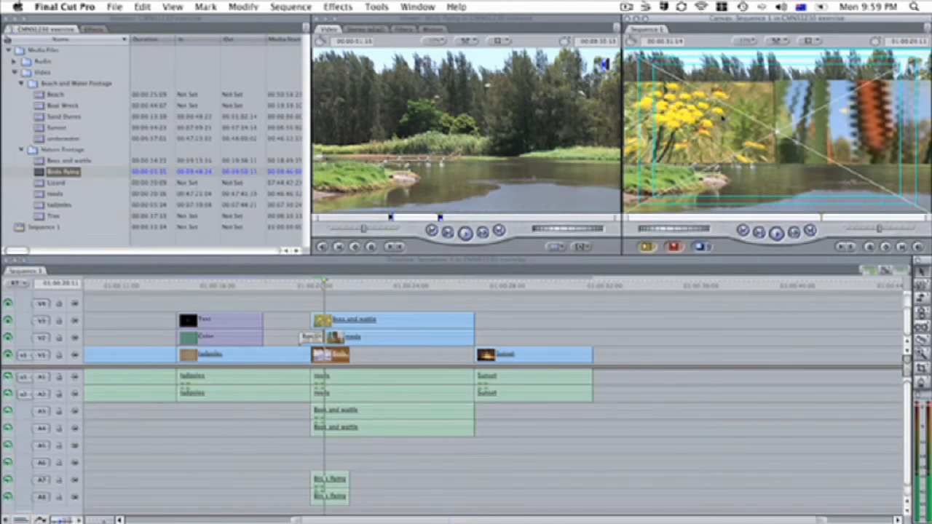
{"action": "left_click", "coordinate": [343, 286]}
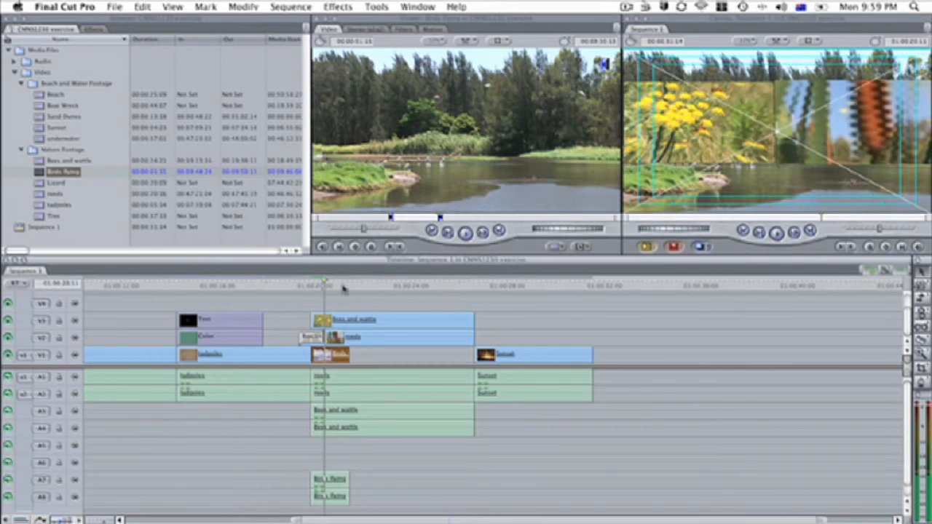